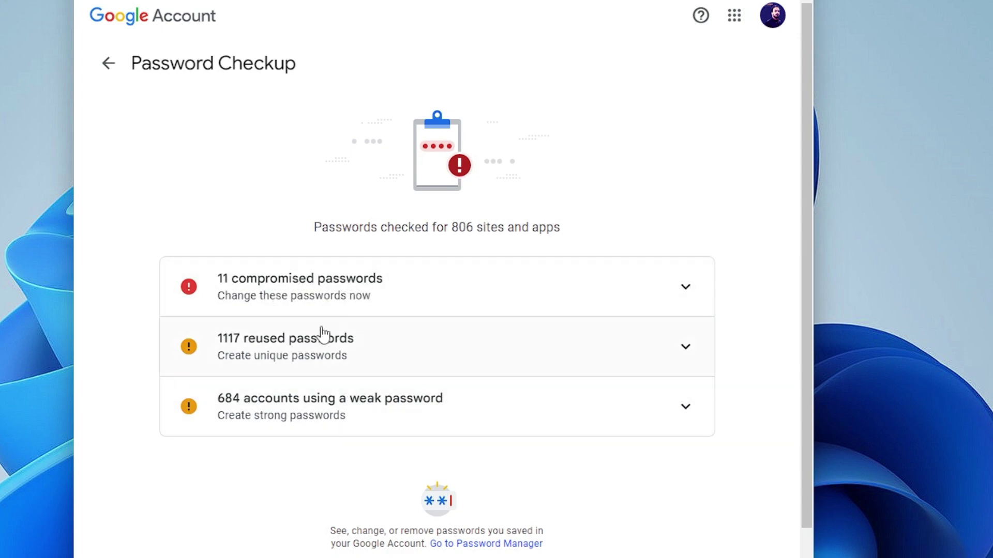
- Expand the '11 compromised passwords' row and scroll through the affected accounts
{"action": "left_click", "coordinate": [404, 295]}
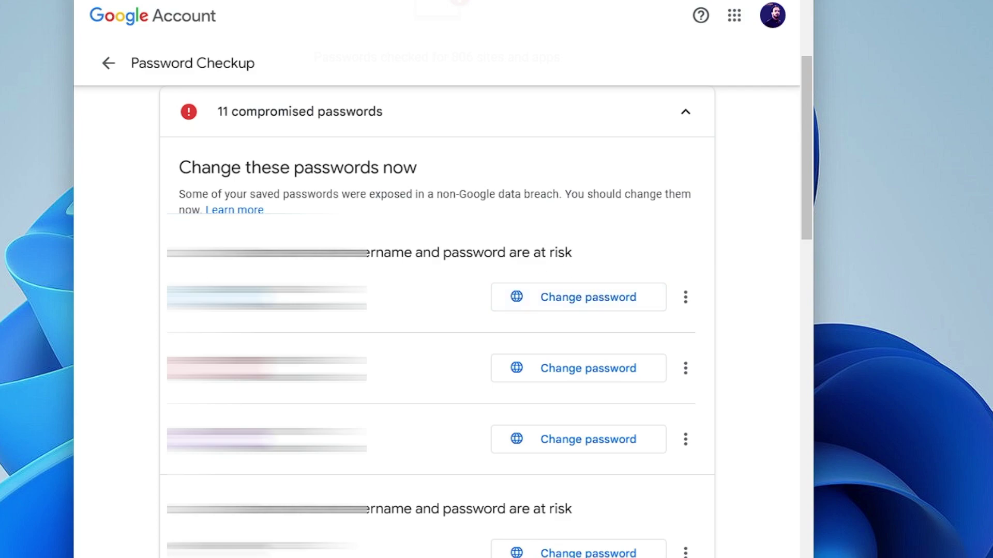
{"action": "scroll", "coordinate": [374, 403], "scroll_direction": "down", "scroll_amount": 3}
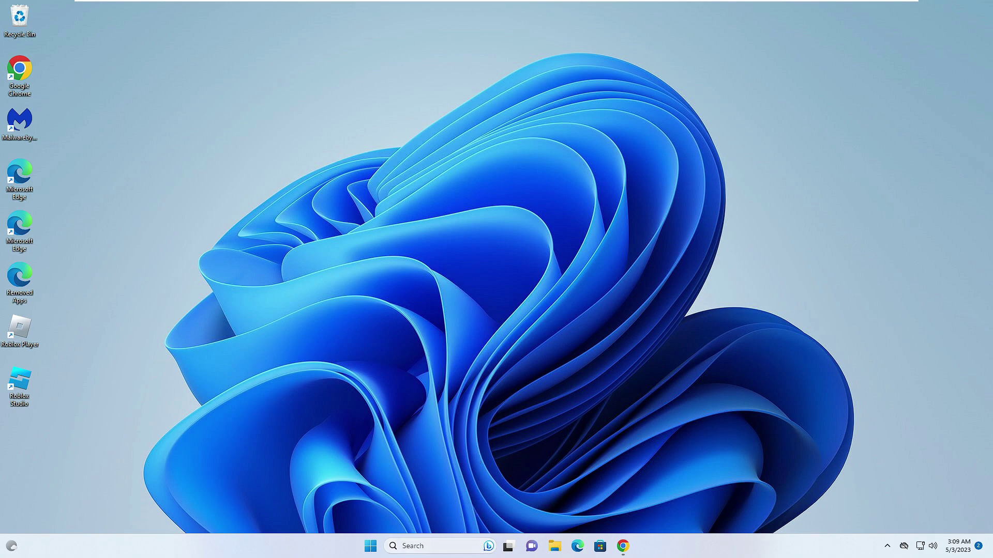
{"action": "left_click", "coordinate": [453, 546]}
{"action": "type", "text": "netpleiz"}
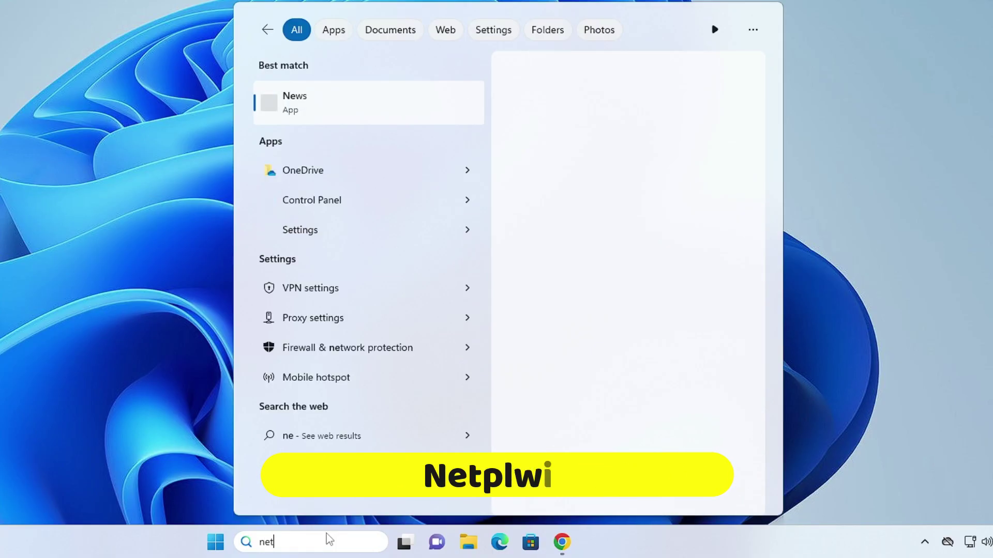
{"action": "key", "text": "BackSpace"}
{"action": "key", "text": "BackSpace"}
{"action": "key", "text": "BackSpace"}
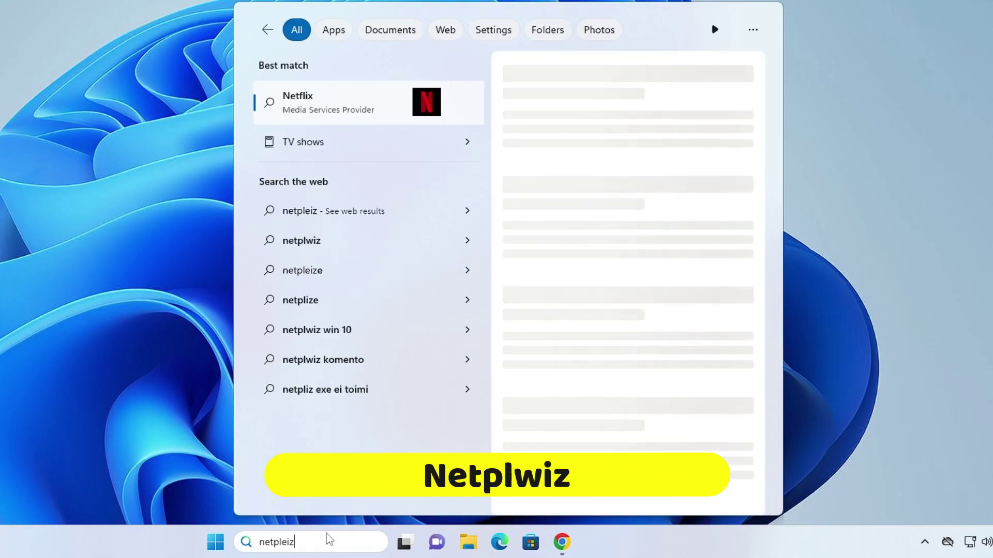
{"action": "type", "text": "wiz"}
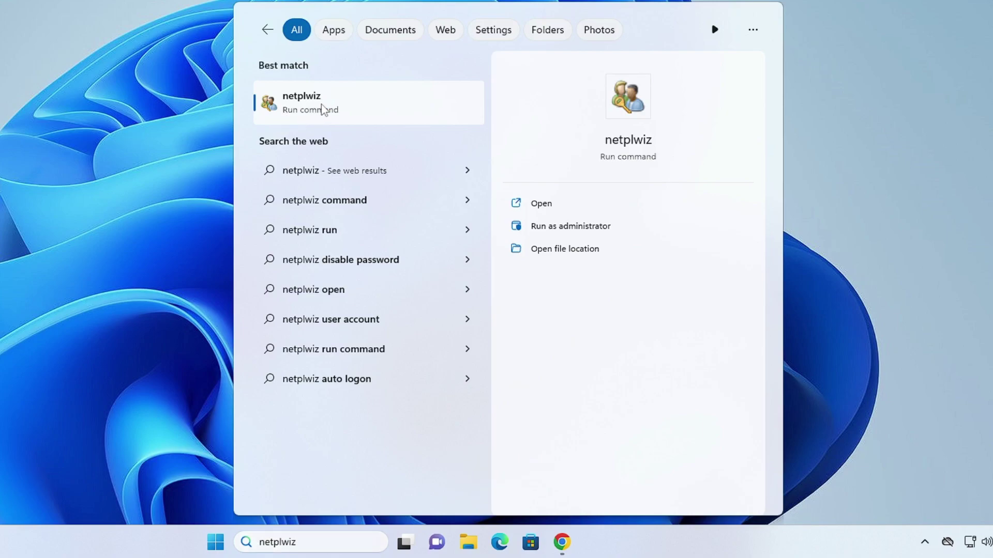
{"action": "left_click", "coordinate": [322, 106]}
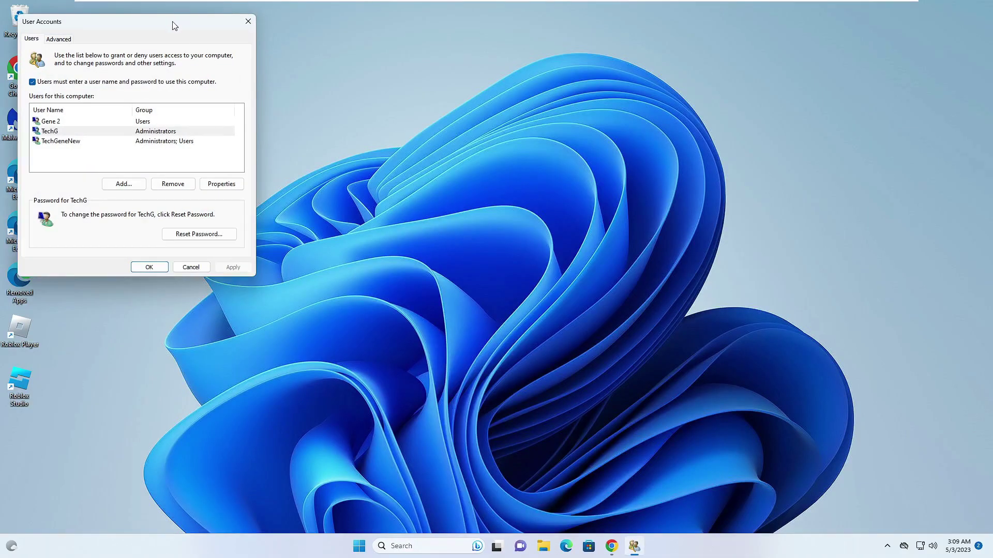
{"action": "left_click_drag", "start_coordinate": [174, 25], "coordinate": [552, 137]}
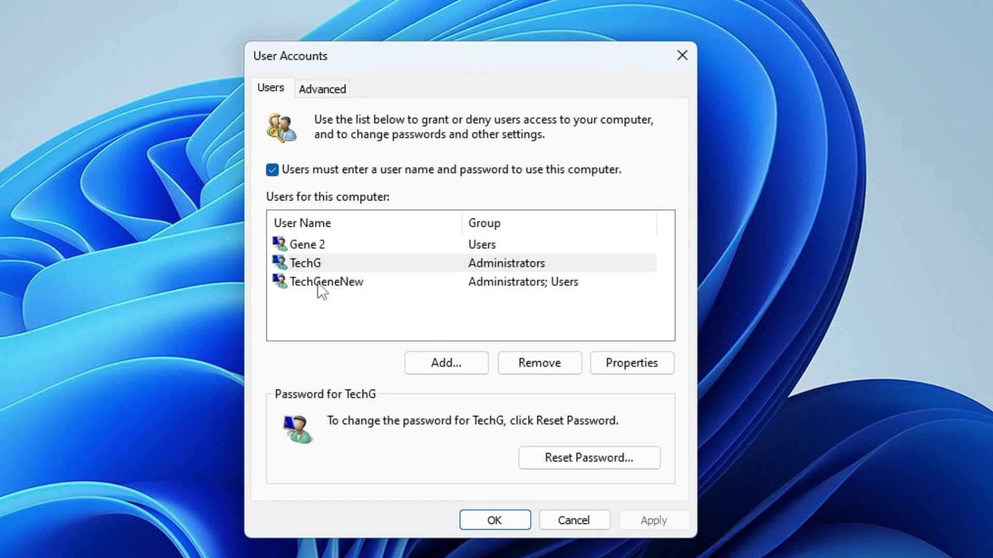
{"action": "left_click", "coordinate": [321, 283]}
{"action": "left_click", "coordinate": [365, 266]}
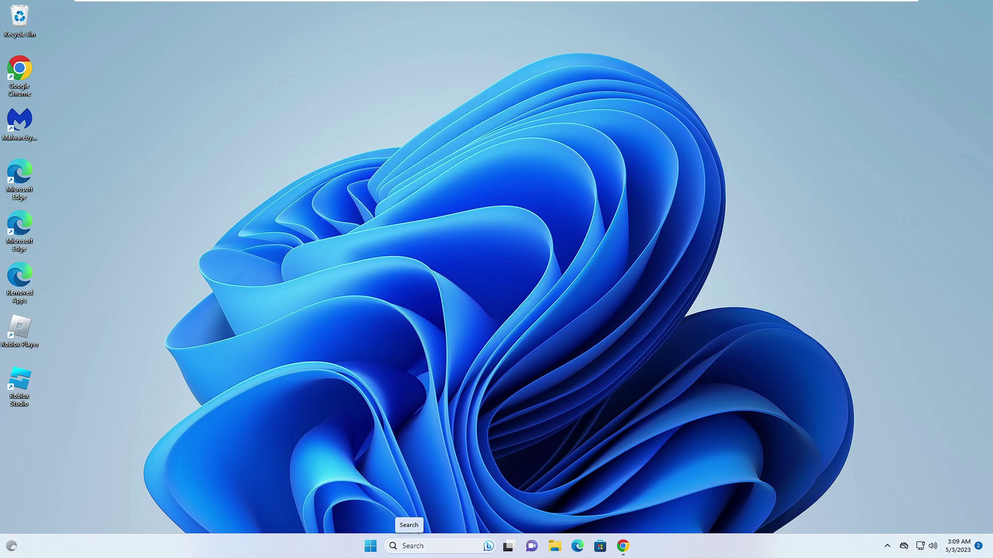
- Open msconfig, tick Safe boot with the Network option in the Boot settings, apply and confirm
{"action": "left_click", "coordinate": [411, 546]}
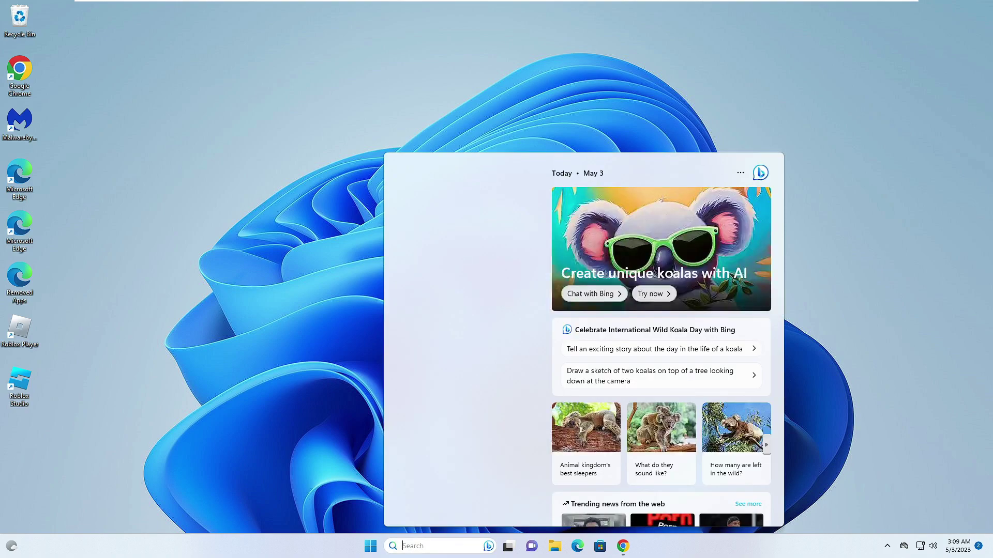
{"action": "type", "text": "msconfig"}
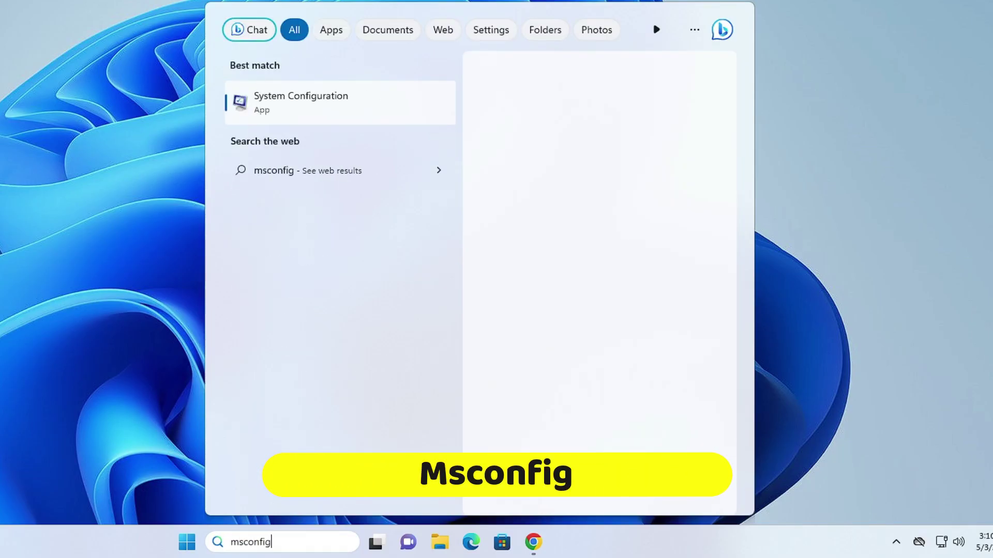
{"action": "left_click", "coordinate": [316, 108]}
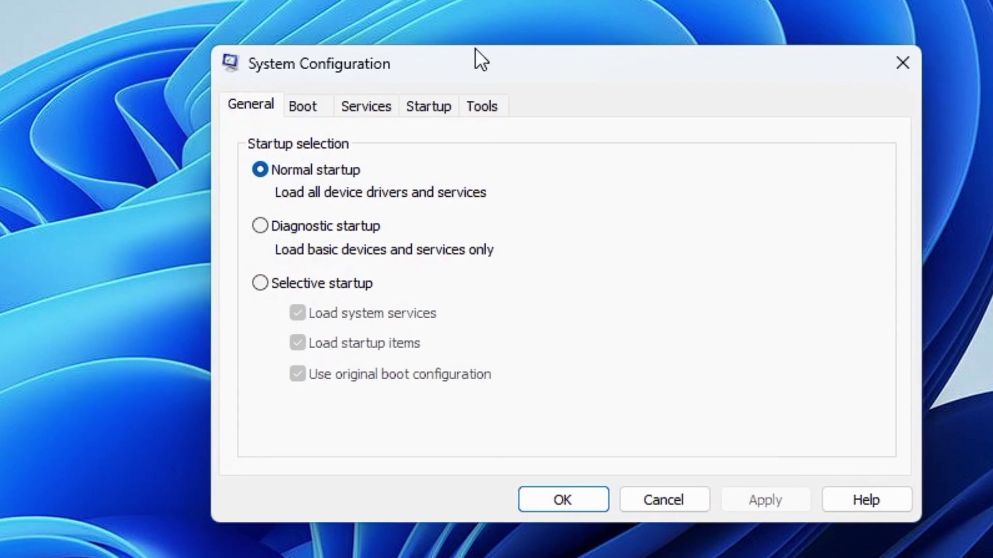
{"action": "left_click_drag", "start_coordinate": [476, 48], "coordinate": [478, 48]}
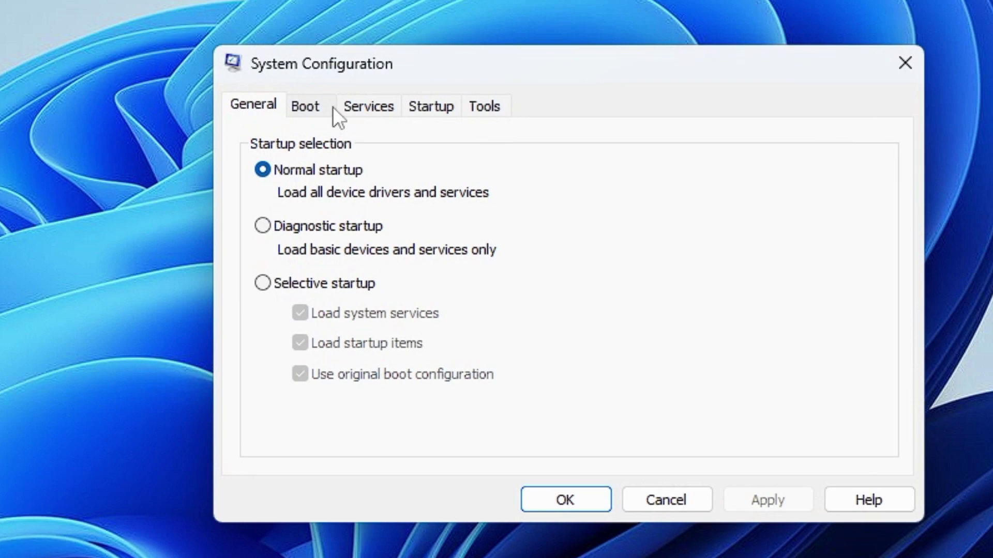
{"action": "left_click", "coordinate": [314, 108]}
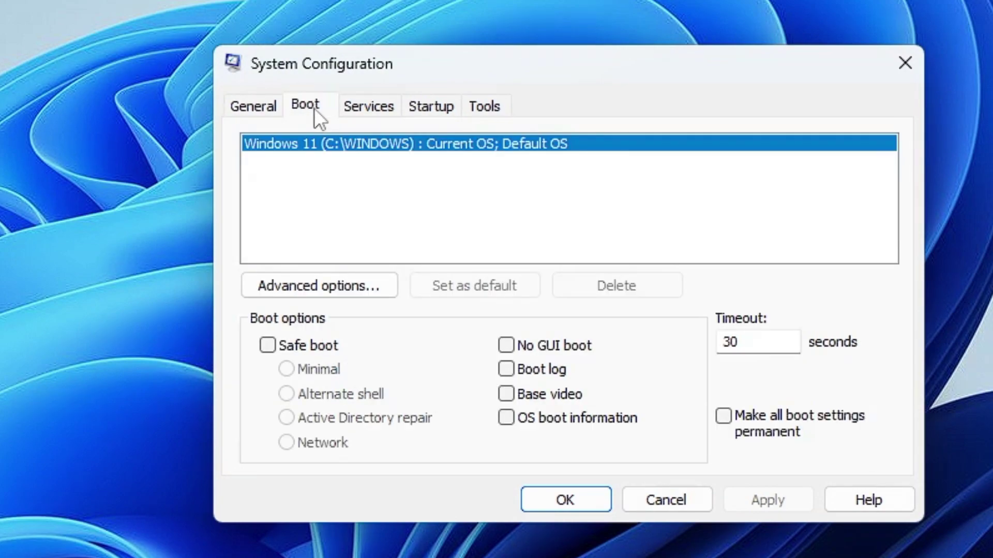
{"action": "left_click", "coordinate": [264, 346]}
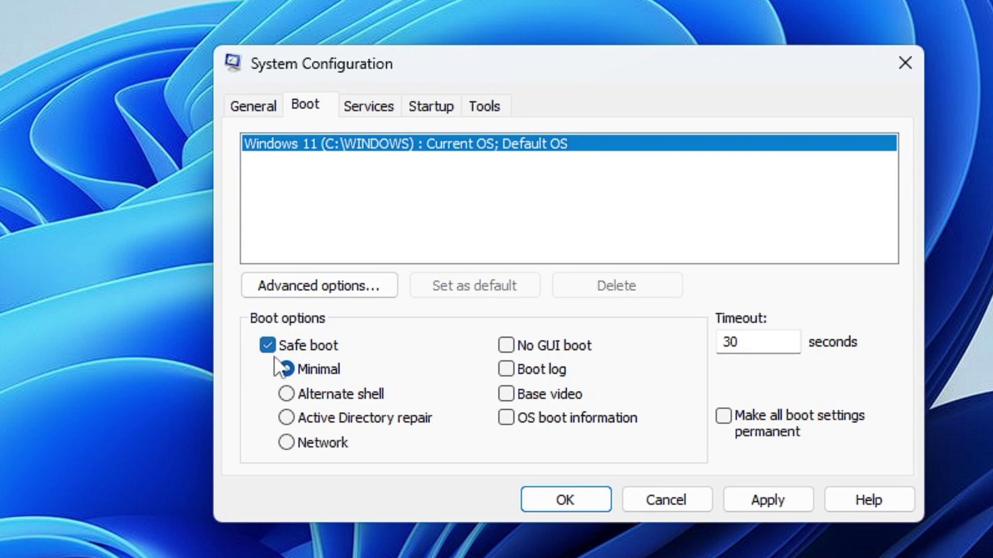
{"action": "left_click", "coordinate": [286, 442]}
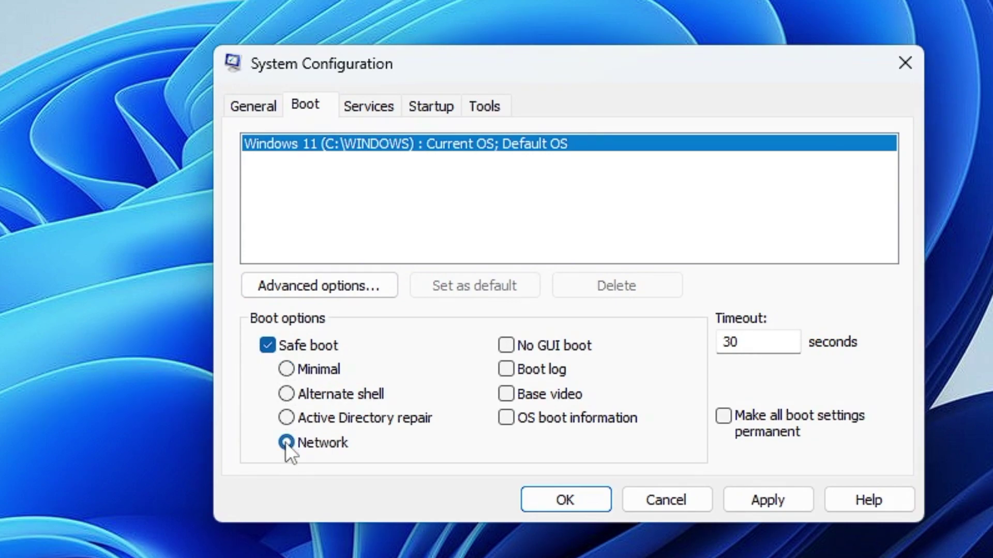
{"action": "left_click", "coordinate": [751, 498]}
{"action": "left_click", "coordinate": [560, 500]}
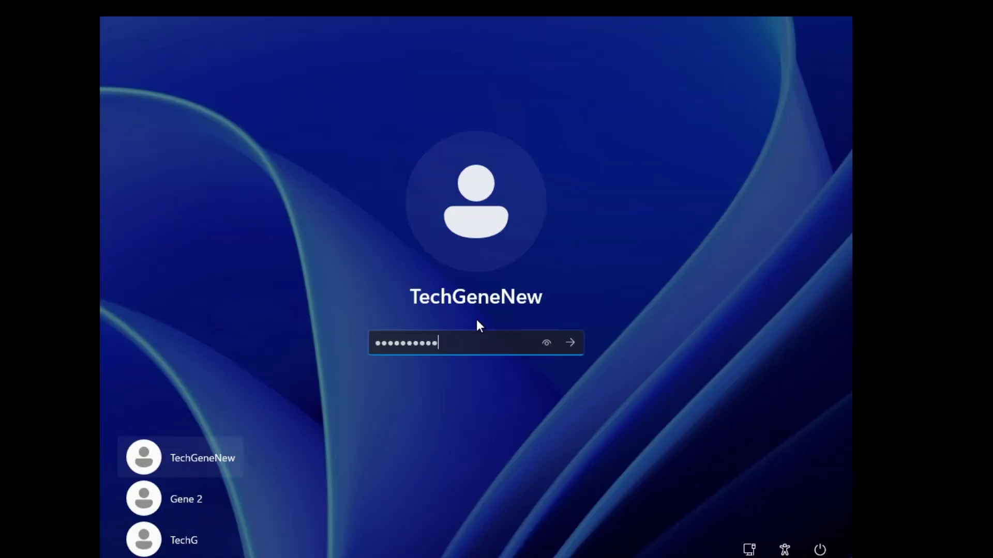
- Sign in with the account password and close the browser window that opened
{"action": "key", "text": "Return"}
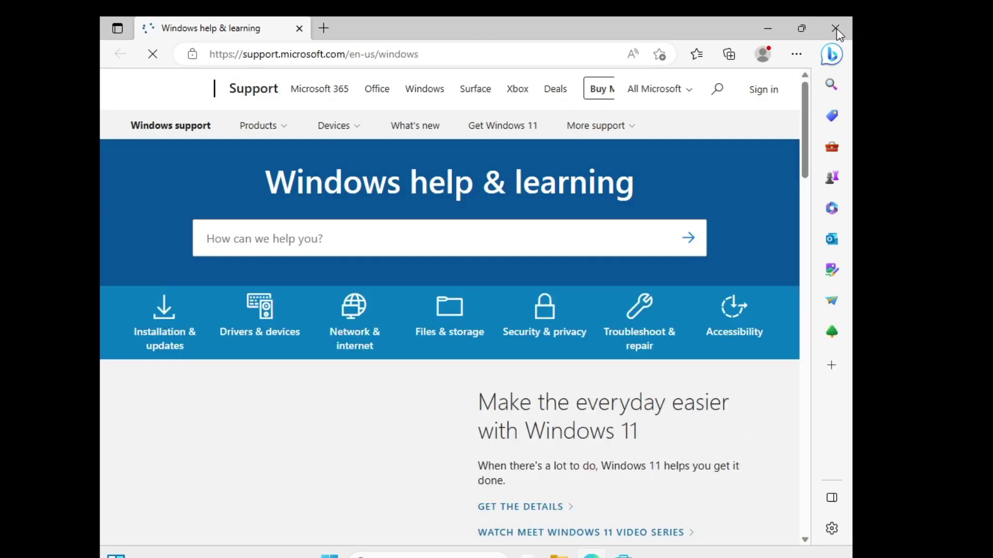
{"action": "left_click", "coordinate": [837, 28]}
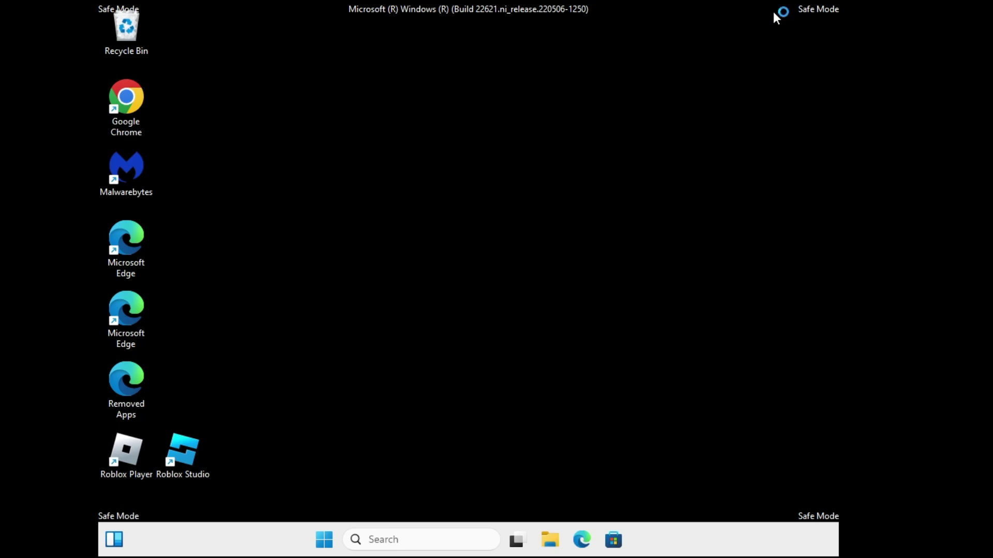
- Search 'malware' on Google, open the Malwarebytes homepage and AdwCleaner 2023 in tabs, then minimize Chrome
{"action": "type", "text": "malware"}
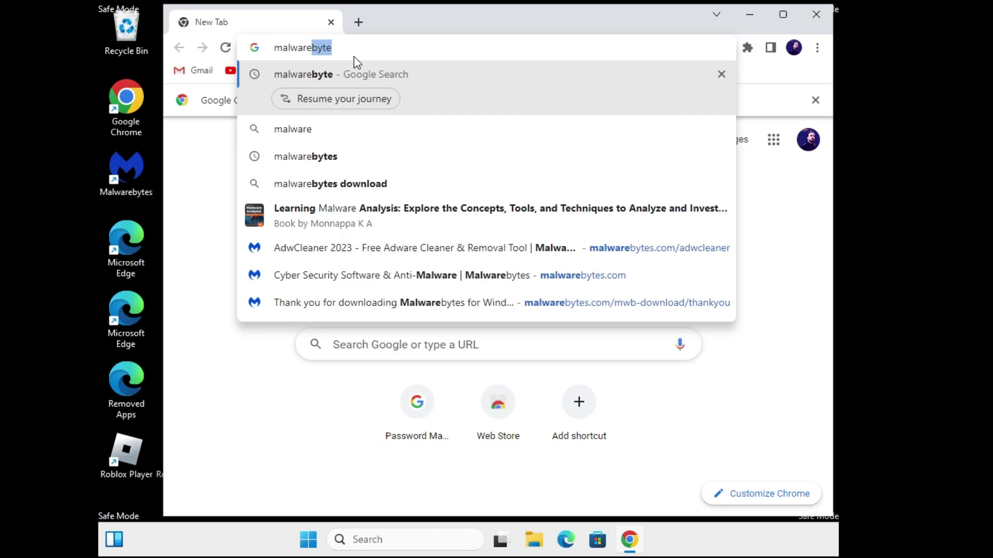
{"action": "key", "text": "Return"}
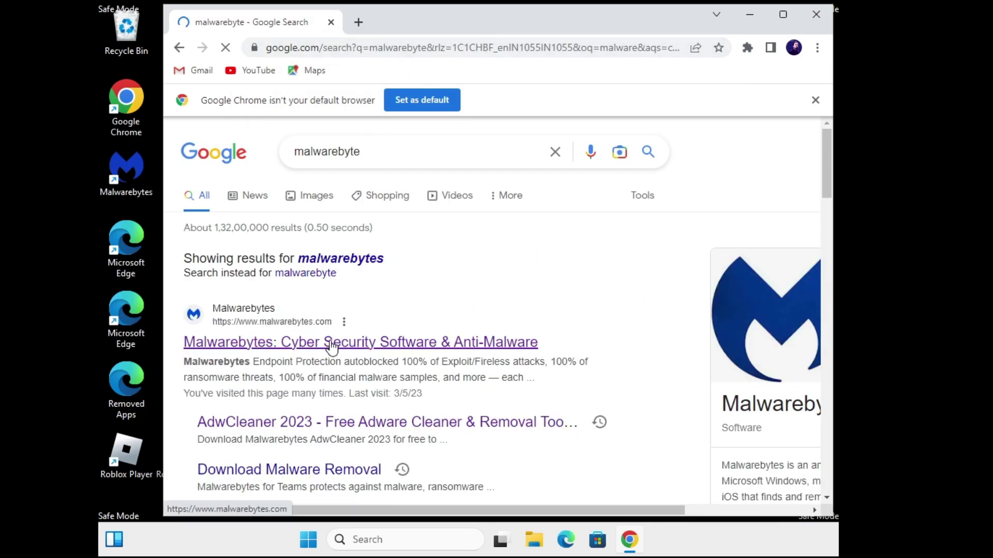
{"action": "middle_click", "coordinate": [333, 343]}
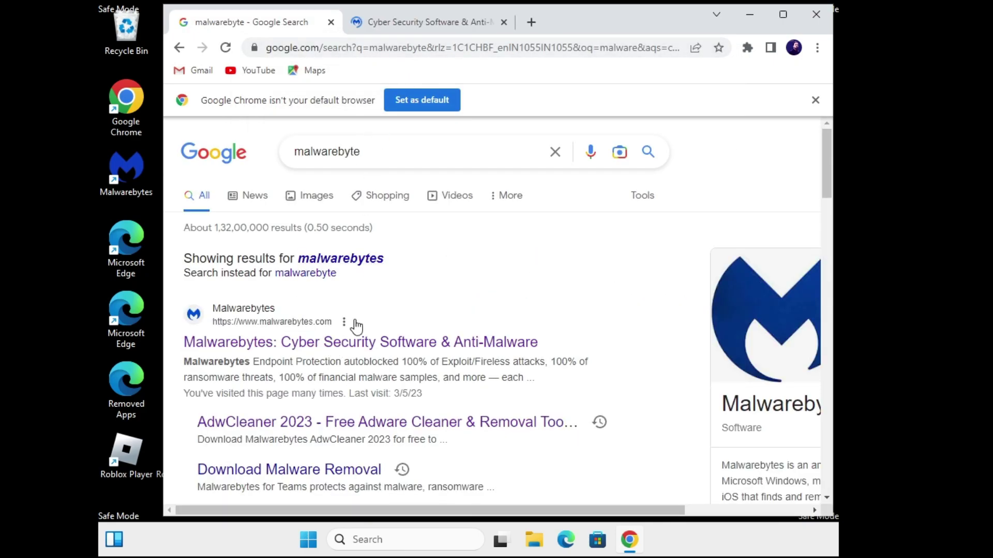
{"action": "left_click", "coordinate": [300, 422]}
{"action": "left_click_drag", "start_coordinate": [397, 14], "coordinate": [273, 42]}
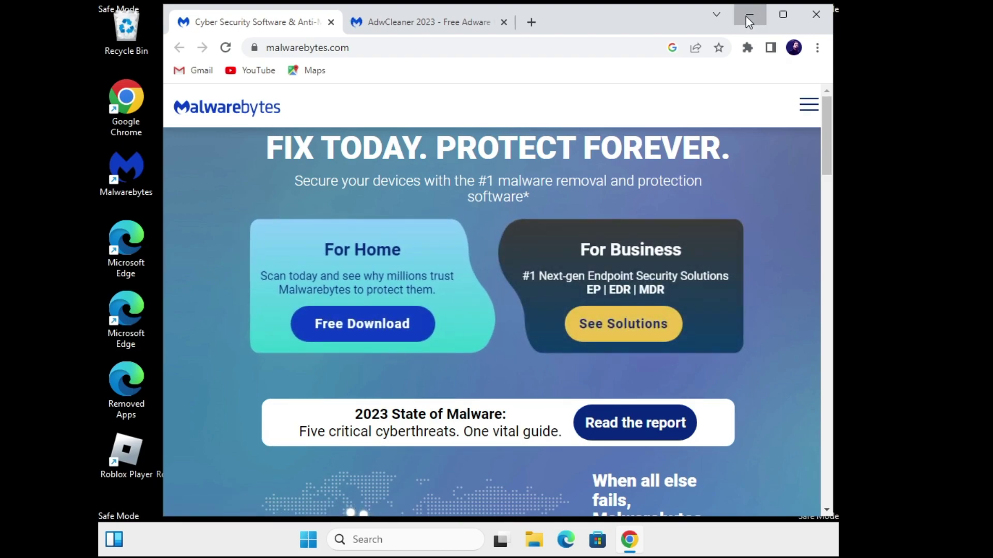
{"action": "left_click", "coordinate": [747, 19]}
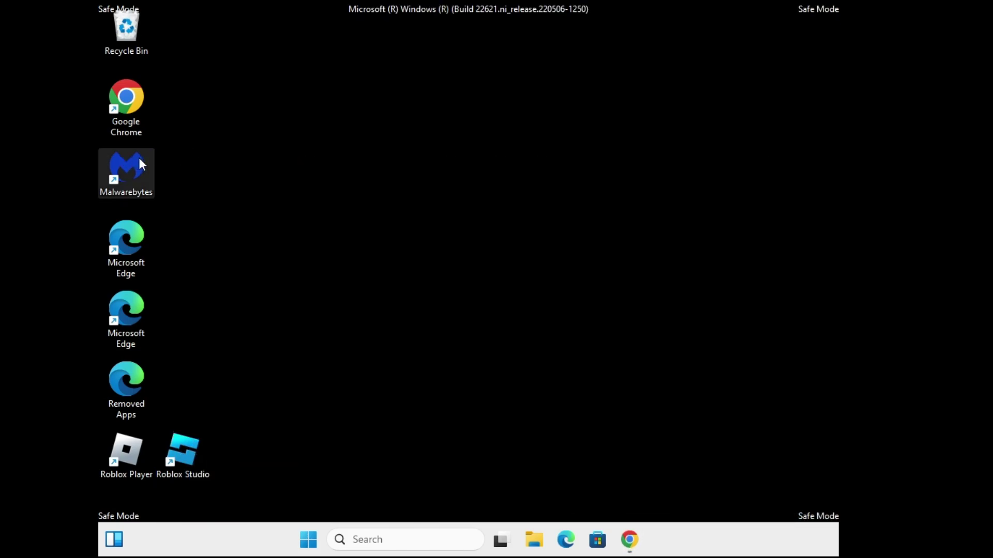
- Launch Malwarebytes from the desktop, start a Threat Scan, and return to Chrome while it runs
{"action": "double_click", "coordinate": [139, 158]}
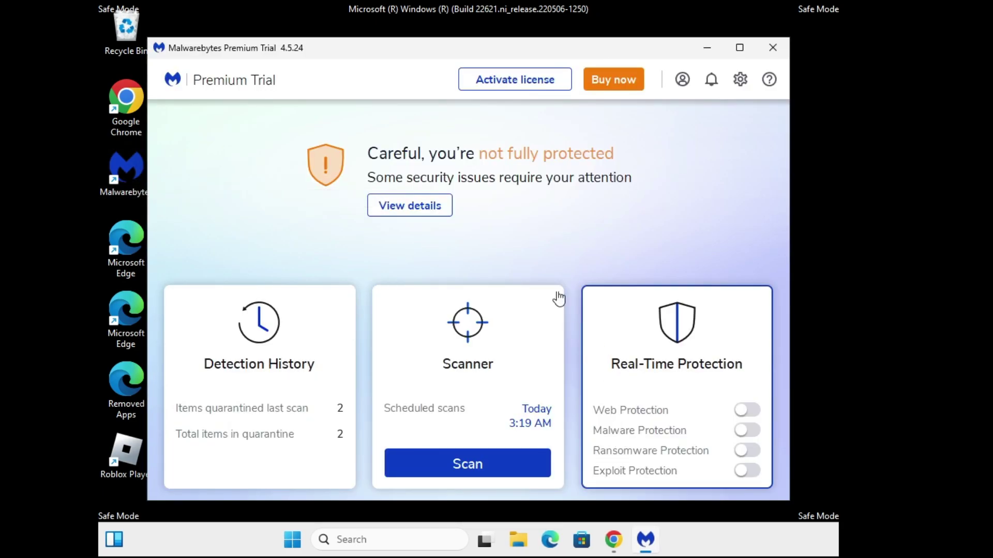
{"action": "left_click", "coordinate": [469, 464]}
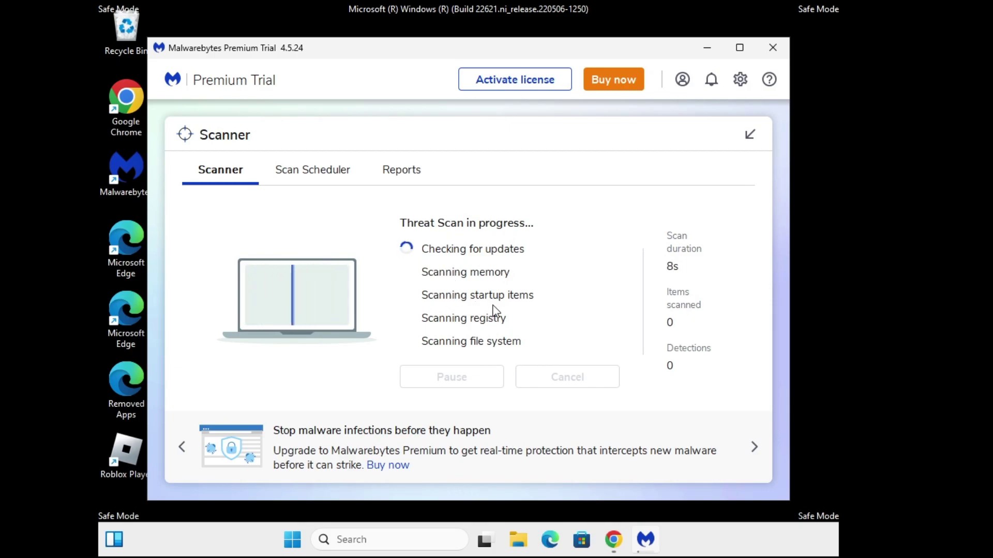
{"action": "left_click", "coordinate": [707, 48]}
{"action": "left_click", "coordinate": [614, 541]}
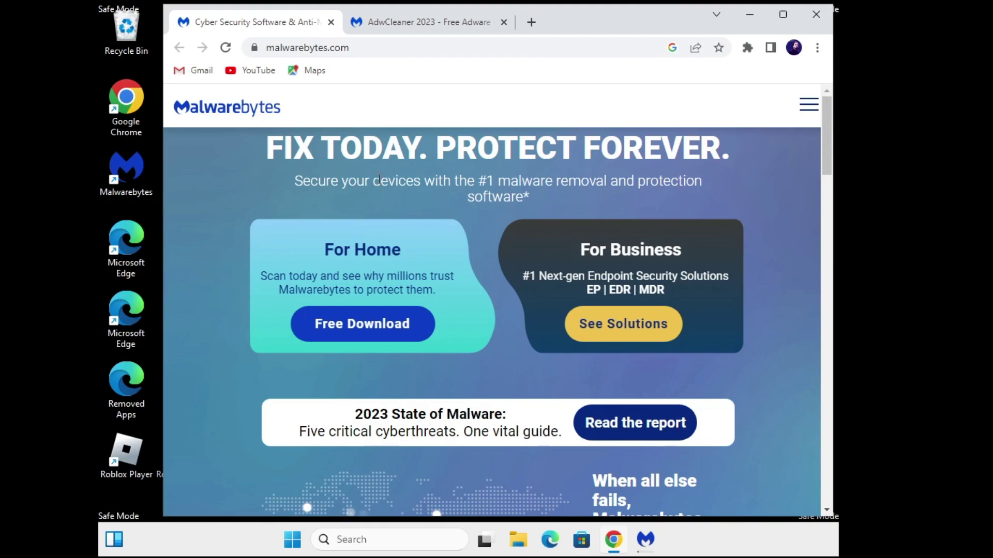
- Switch to the AdwCleaner 2023 tab showing its free download page
{"action": "left_click", "coordinate": [398, 15]}
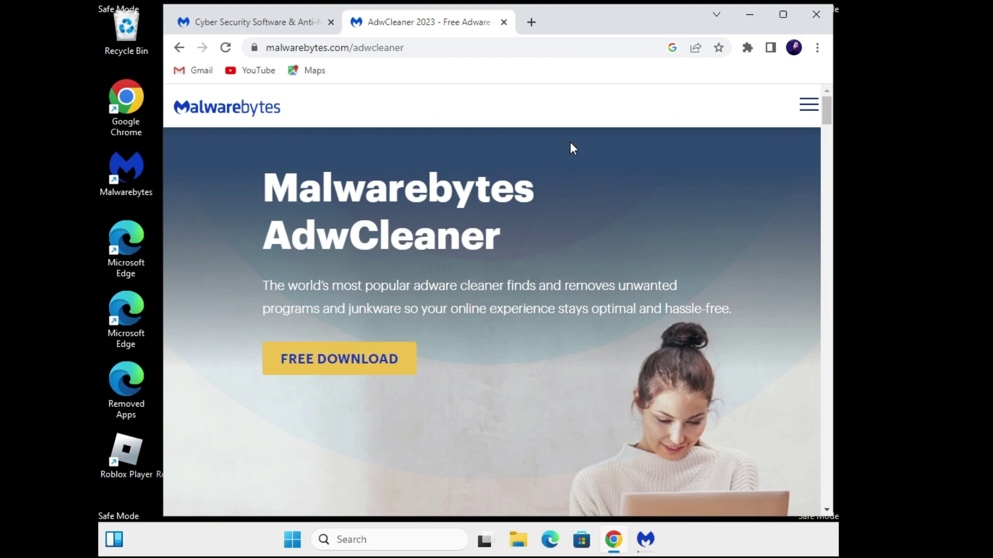
- Search for cmd and run Command Prompt as administrator
{"action": "left_click", "coordinate": [754, 23]}
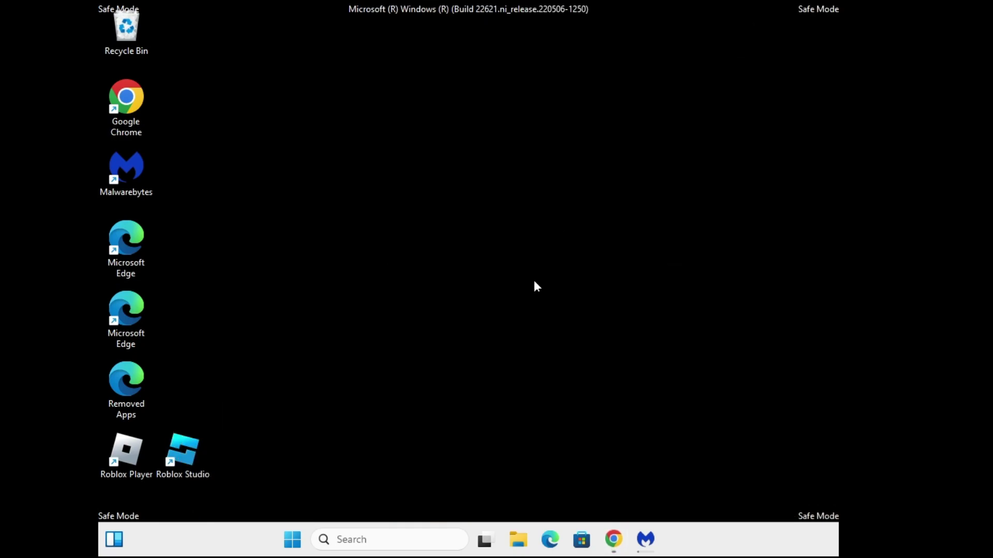
{"action": "left_click", "coordinate": [399, 539]}
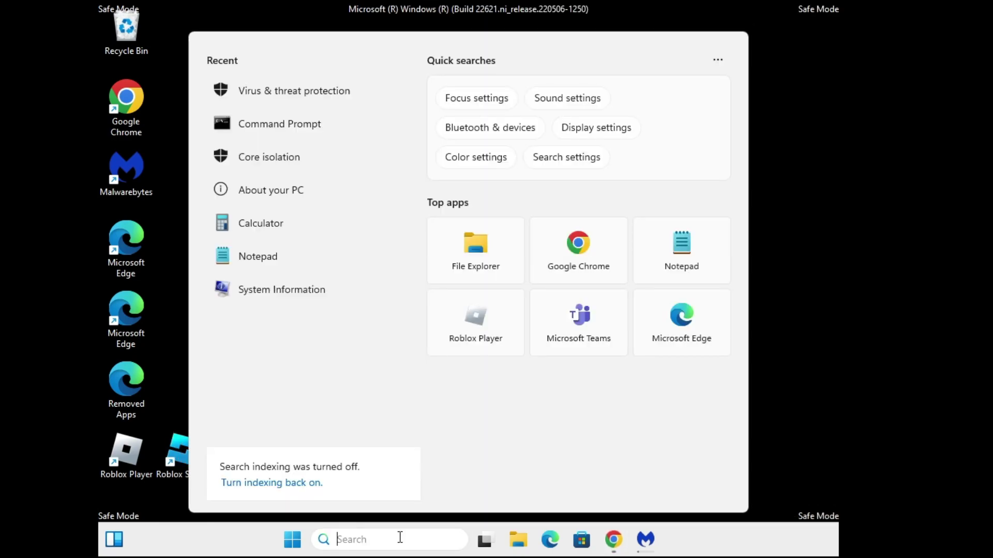
{"action": "type", "text": "cmd"}
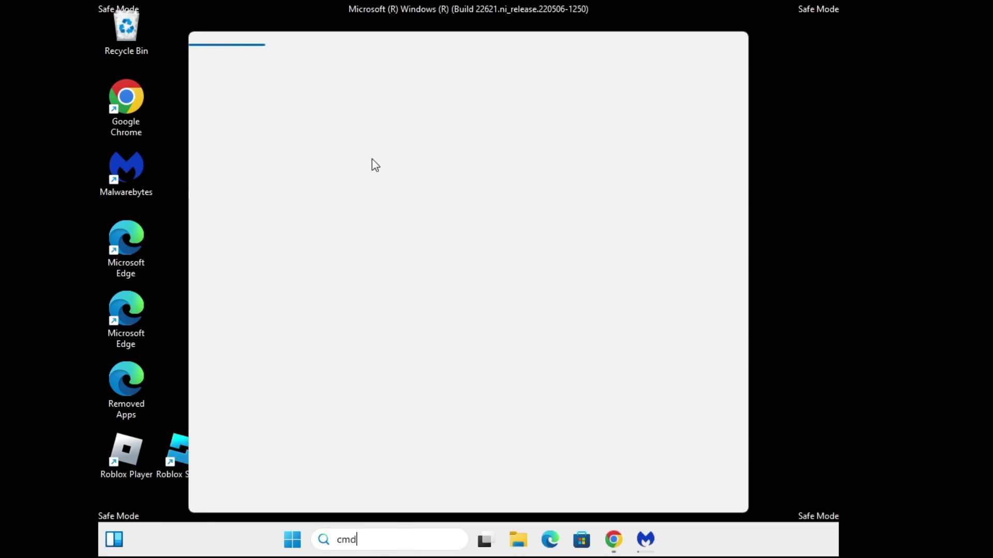
{"action": "right_click", "coordinate": [313, 136]}
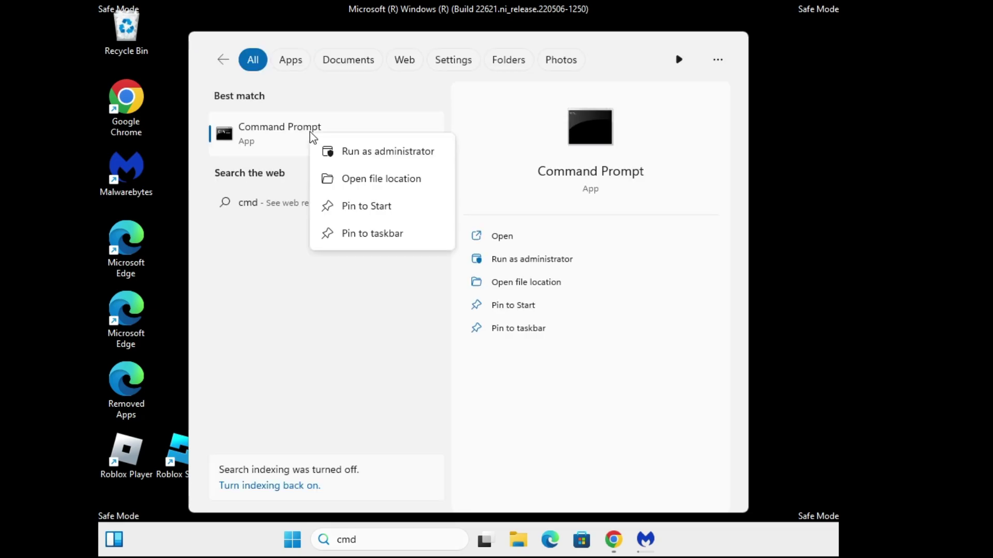
{"action": "left_click", "coordinate": [369, 153]}
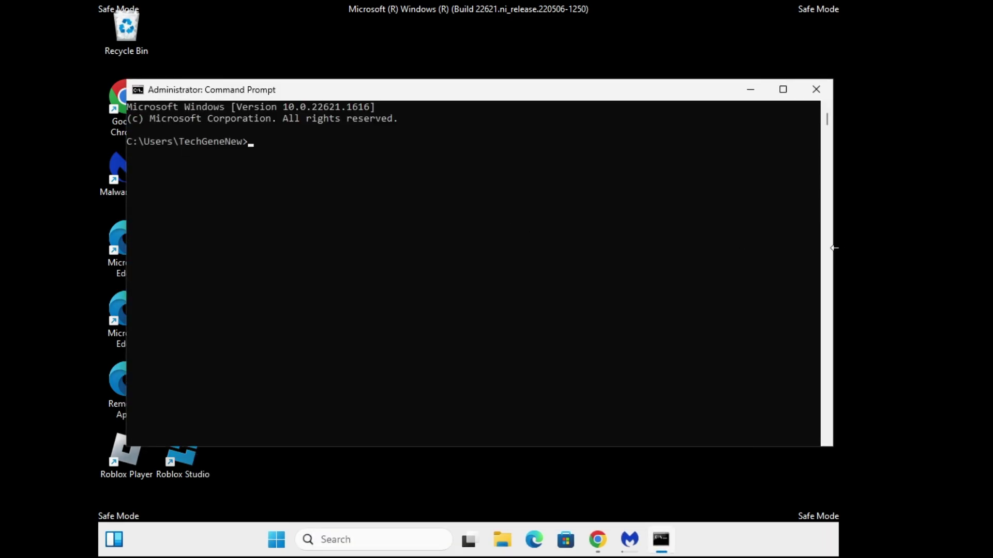
- Run sfc /scannow in the administrator console and minimize it while the scan proceeds
{"action": "left_click", "coordinate": [374, 163]}
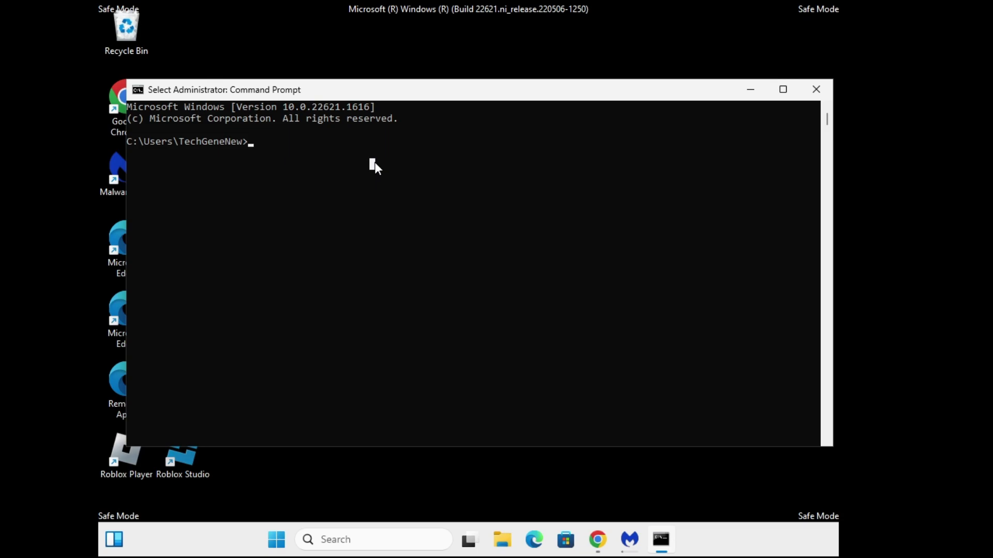
{"action": "key", "text": "Escape"}
{"action": "type", "text": "sfc"}
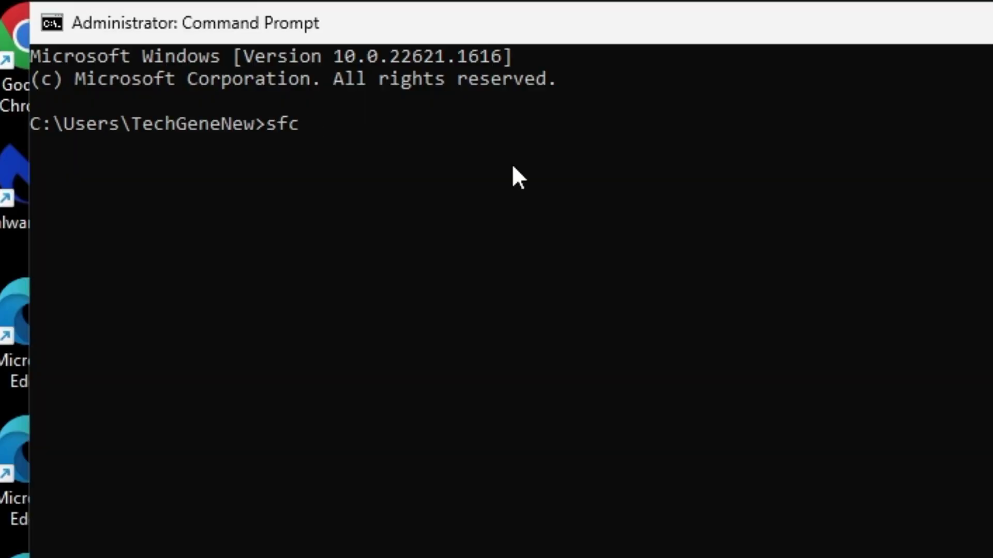
{"action": "type", "text": " /scanno"}
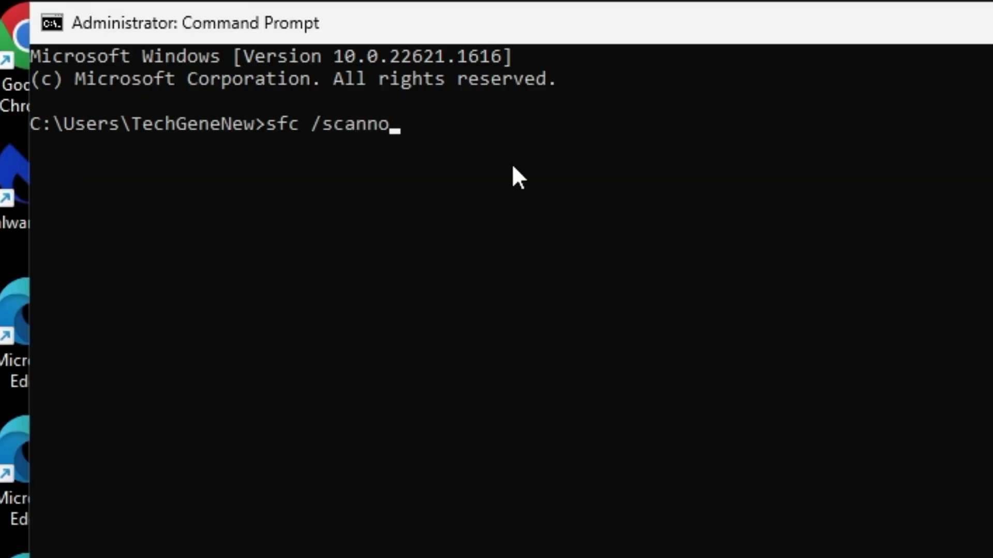
{"action": "type", "text": "w"}
{"action": "key", "text": "Return"}
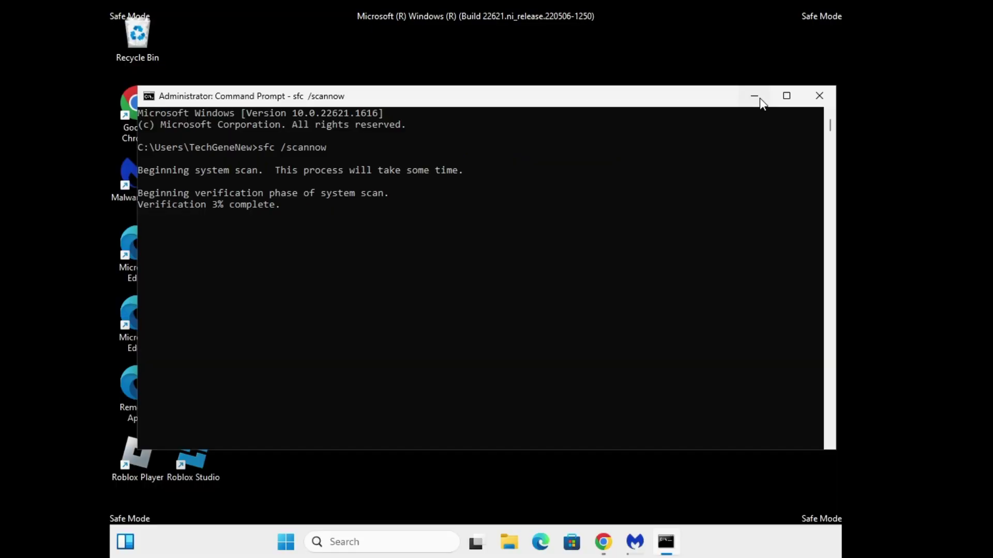
{"action": "left_click", "coordinate": [759, 98]}
- Close the Command Prompt and Malwarebytes windows
{"action": "left_click", "coordinate": [819, 96]}
{"action": "left_click", "coordinate": [653, 542]}
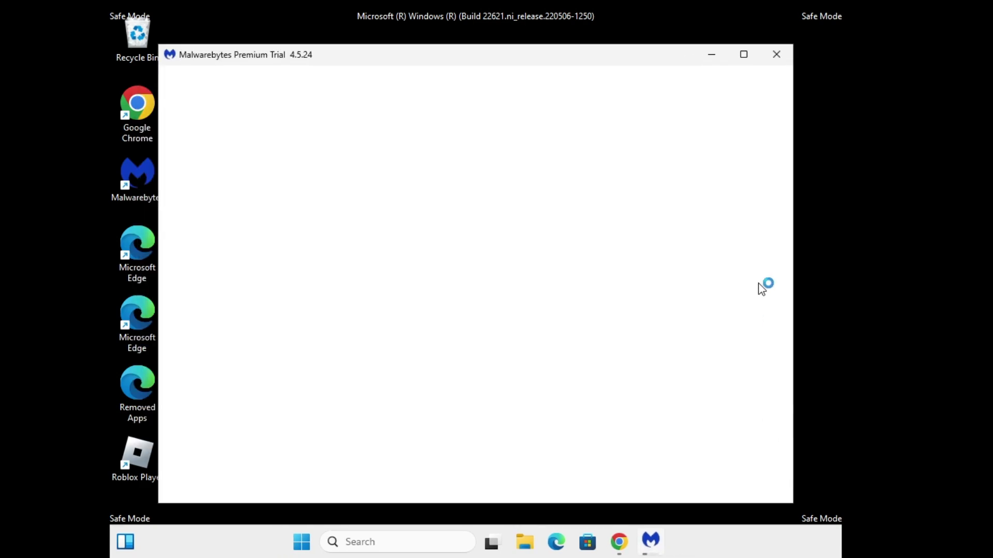
{"action": "left_click", "coordinate": [776, 54]}
- Open msconfig, uncheck Safe boot in the Boot settings, and apply the change
{"action": "left_click", "coordinate": [393, 543]}
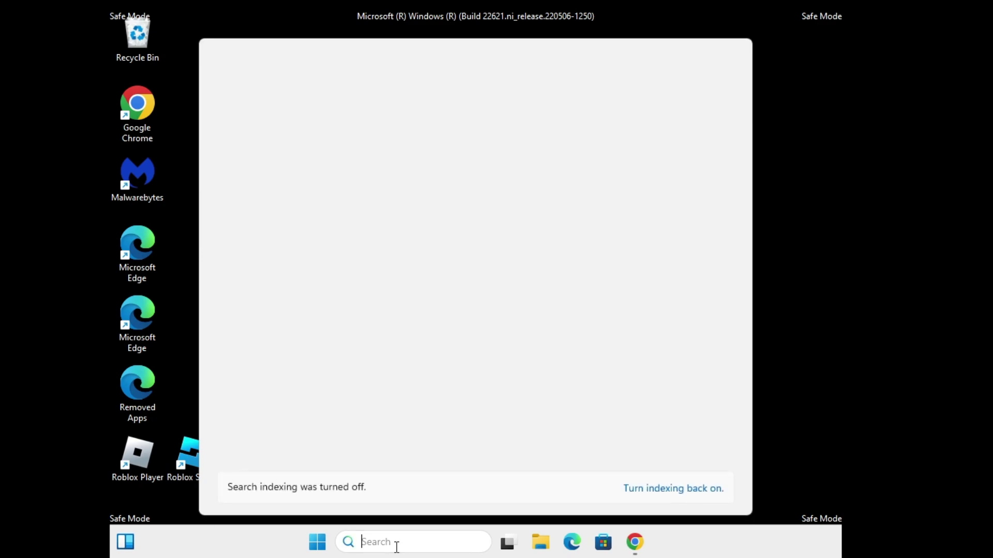
{"action": "type", "text": "msconfig"}
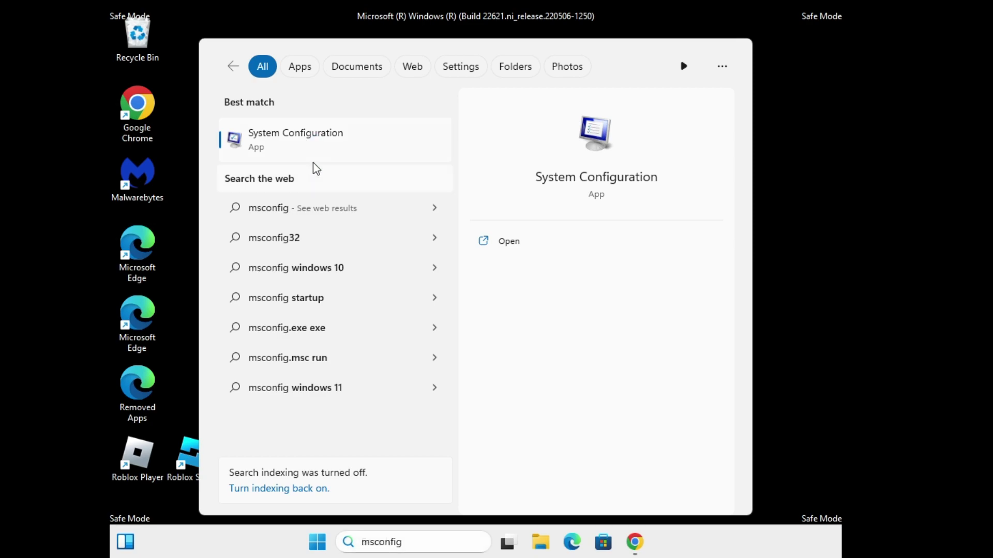
{"action": "left_click", "coordinate": [312, 160]}
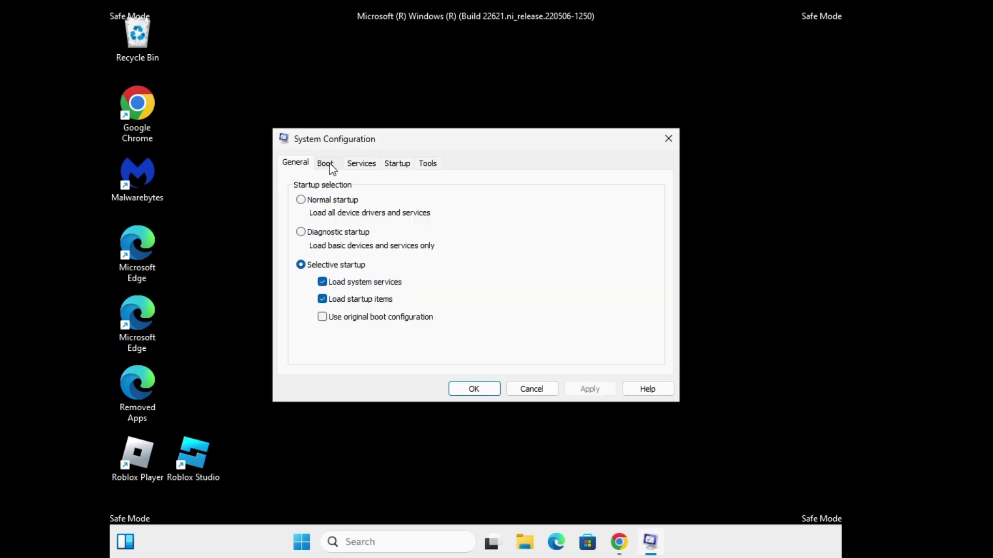
{"action": "left_click", "coordinate": [328, 164]}
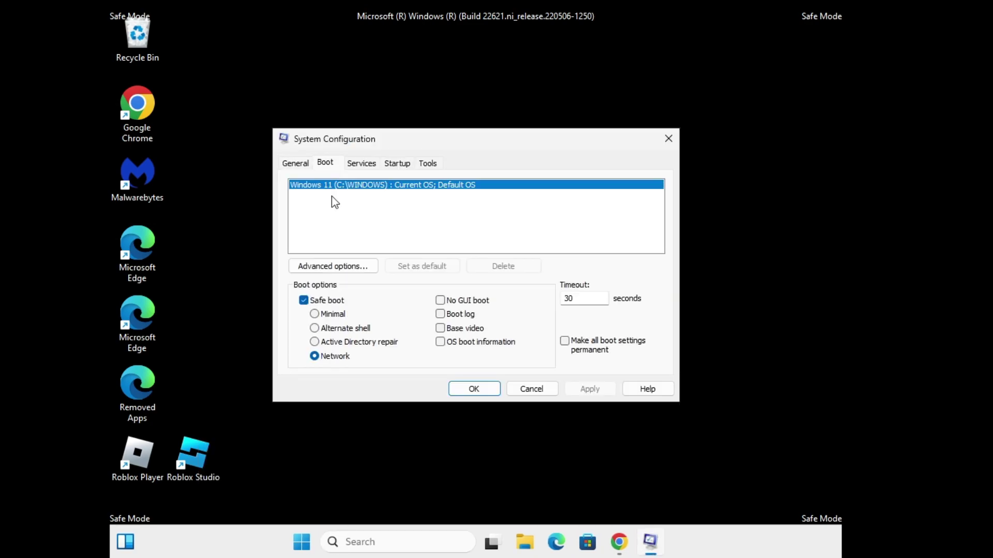
{"action": "left_click", "coordinate": [305, 302]}
{"action": "left_click", "coordinate": [578, 394]}
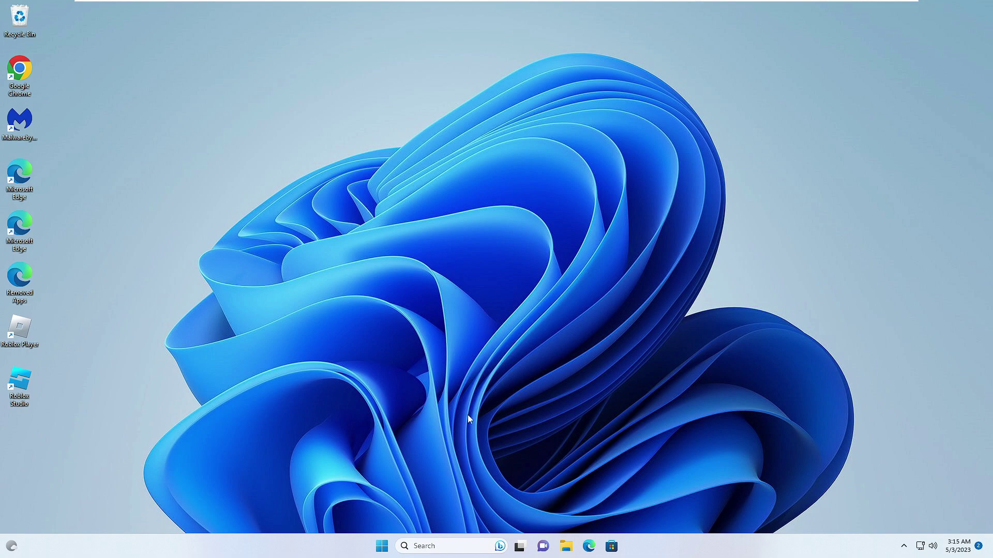
{"action": "left_click", "coordinate": [450, 546]}
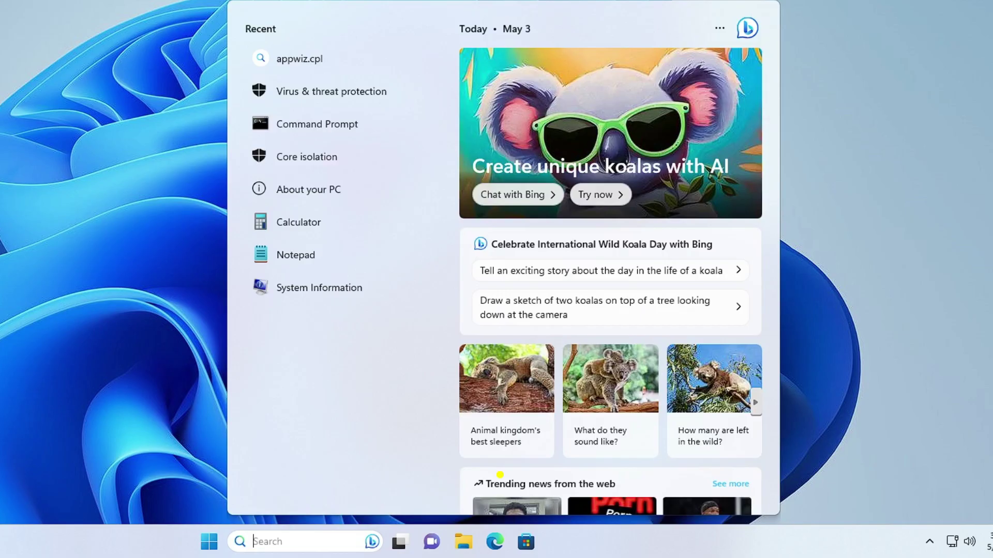
{"action": "type", "text": "a"}
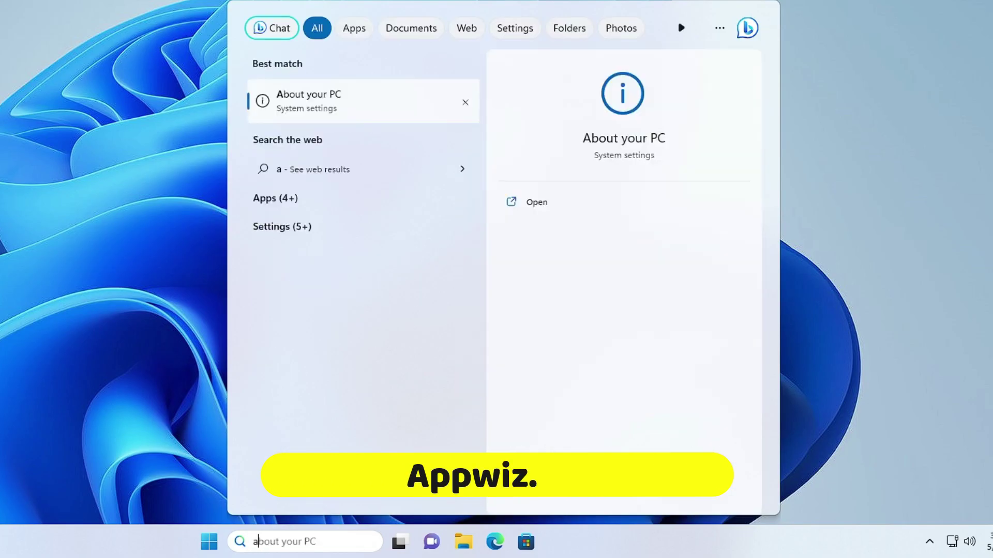
{"action": "type", "text": "ppwiz"}
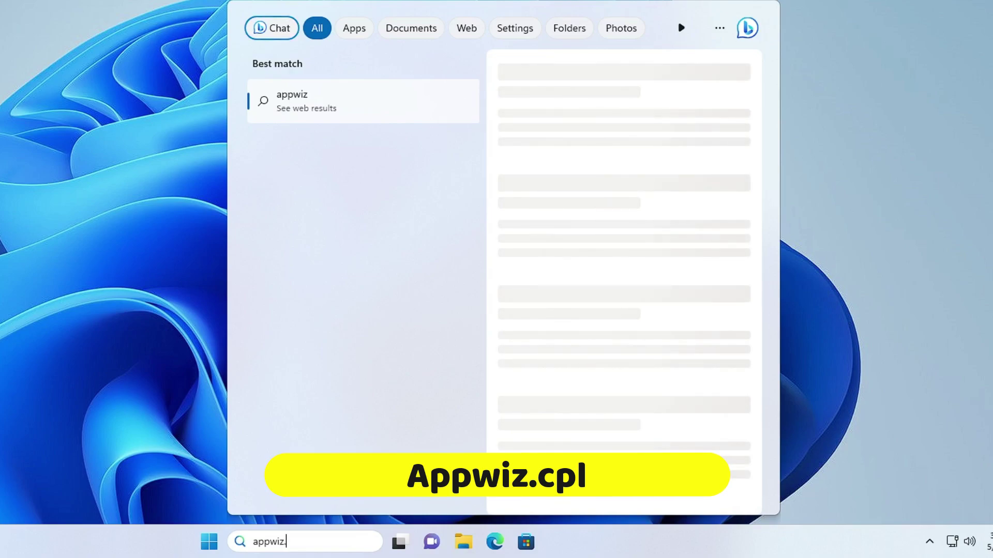
{"action": "type", "text": ".cpl"}
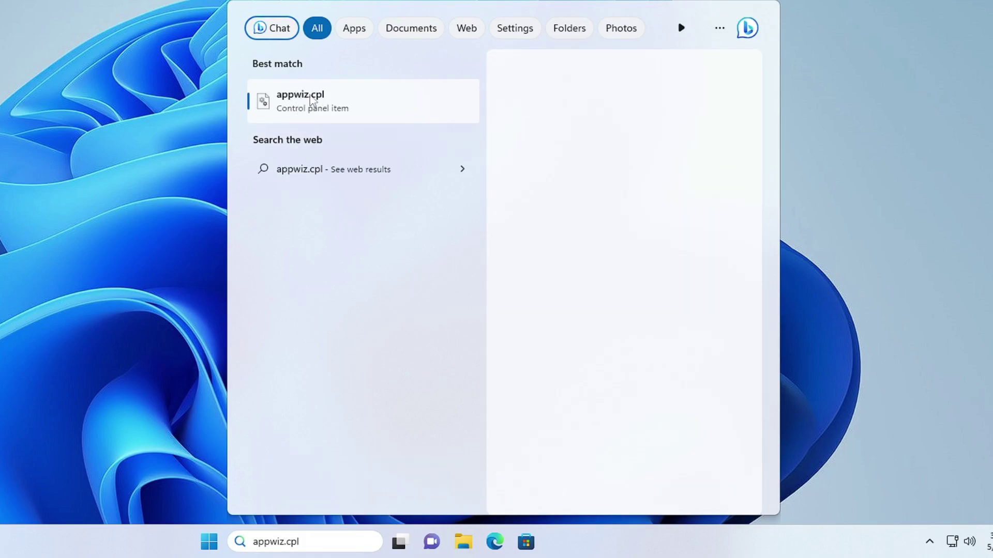
{"action": "left_click", "coordinate": [313, 99]}
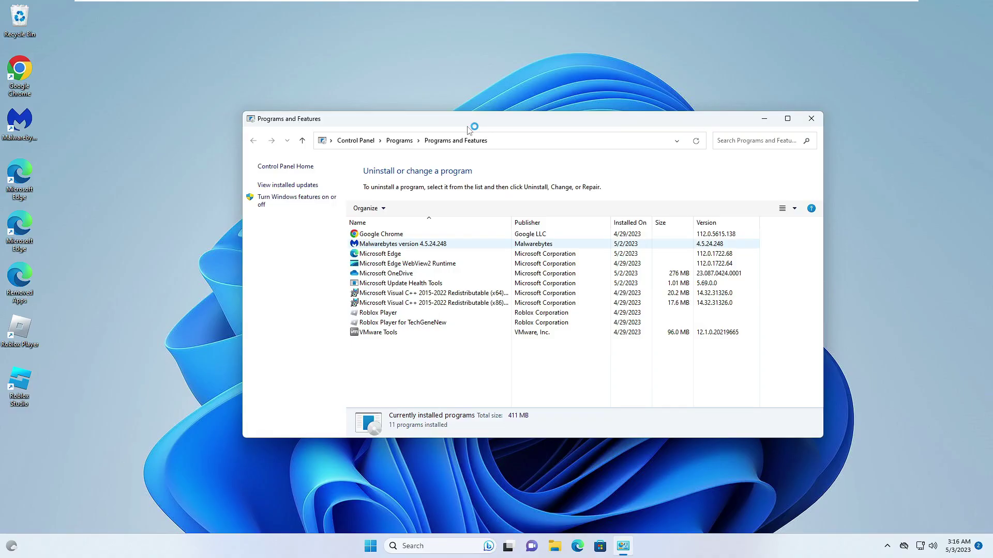
{"action": "left_click", "coordinate": [630, 222]}
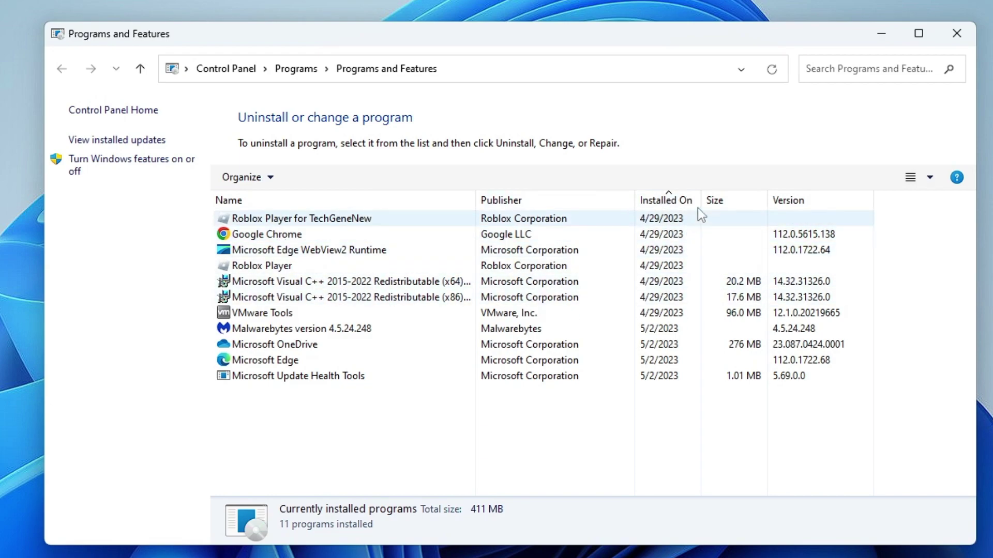
{"action": "right_click", "coordinate": [303, 280]}
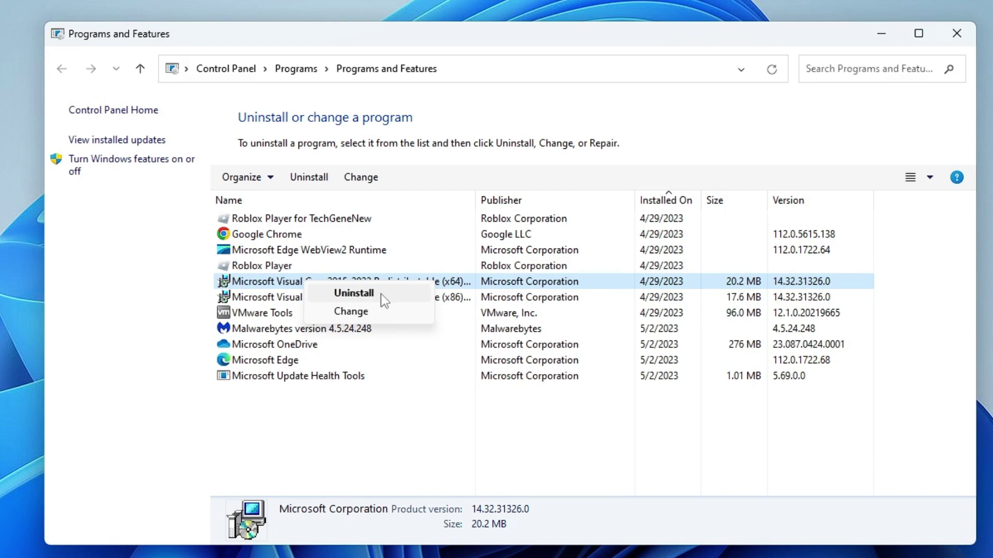
{"action": "left_click", "coordinate": [336, 448]}
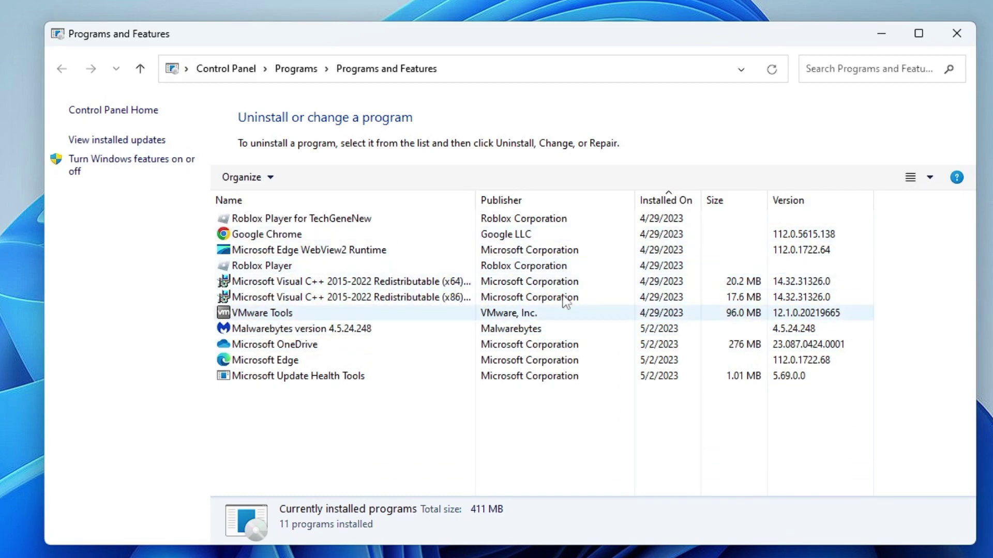
{"action": "left_click", "coordinate": [957, 34]}
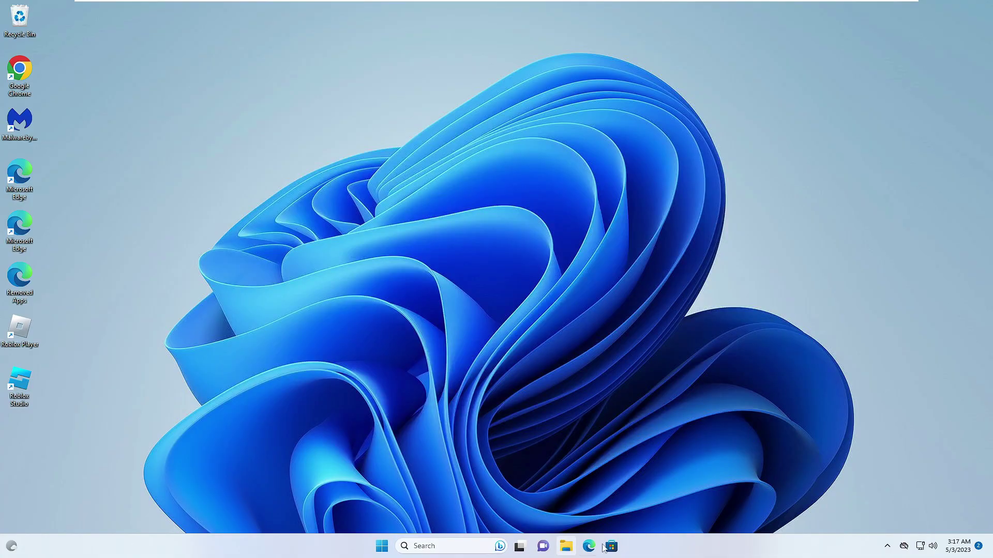
- Browse This PC > Local Disk (C:) > Program Files (x86) to review installed program folders
{"action": "left_click", "coordinate": [565, 549]}
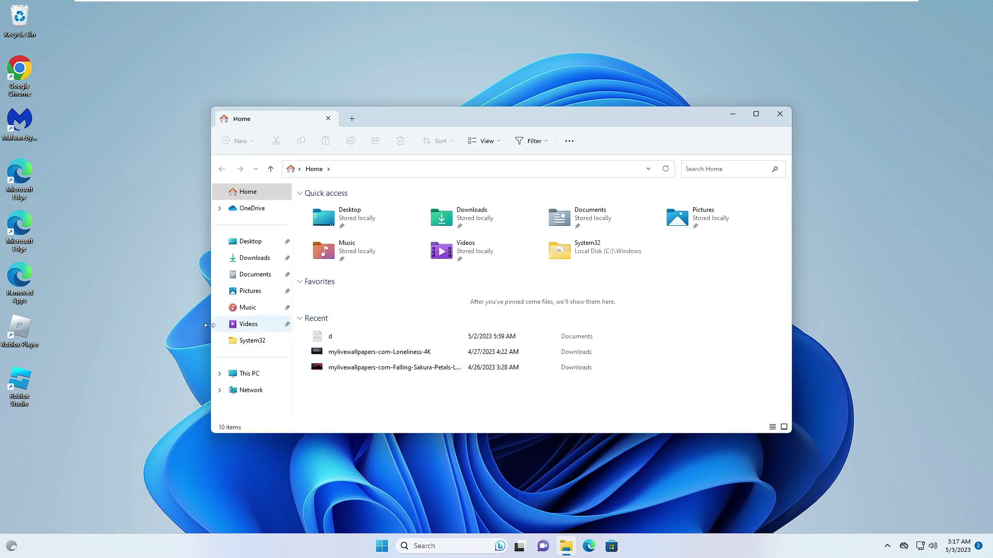
{"action": "left_click", "coordinate": [254, 374]}
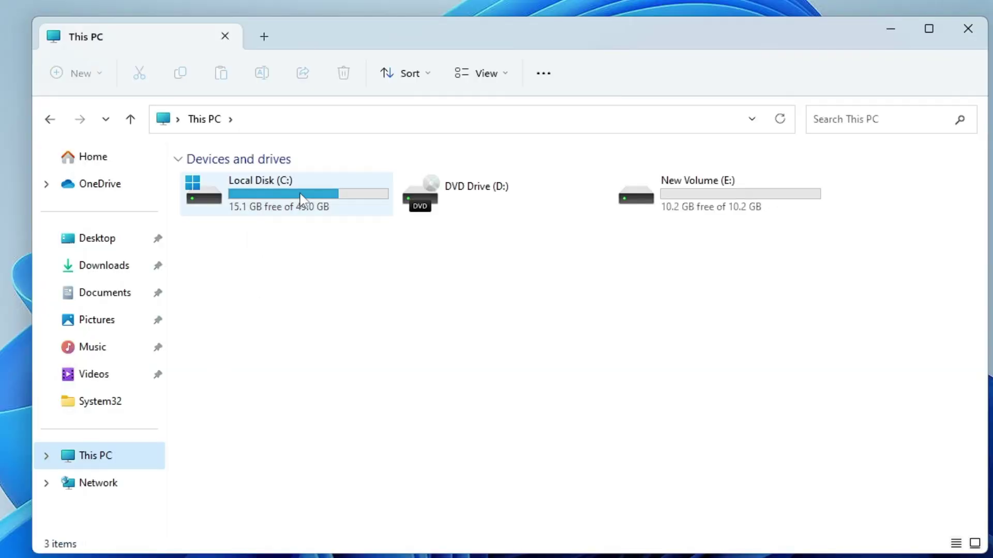
{"action": "double_click", "coordinate": [322, 195]}
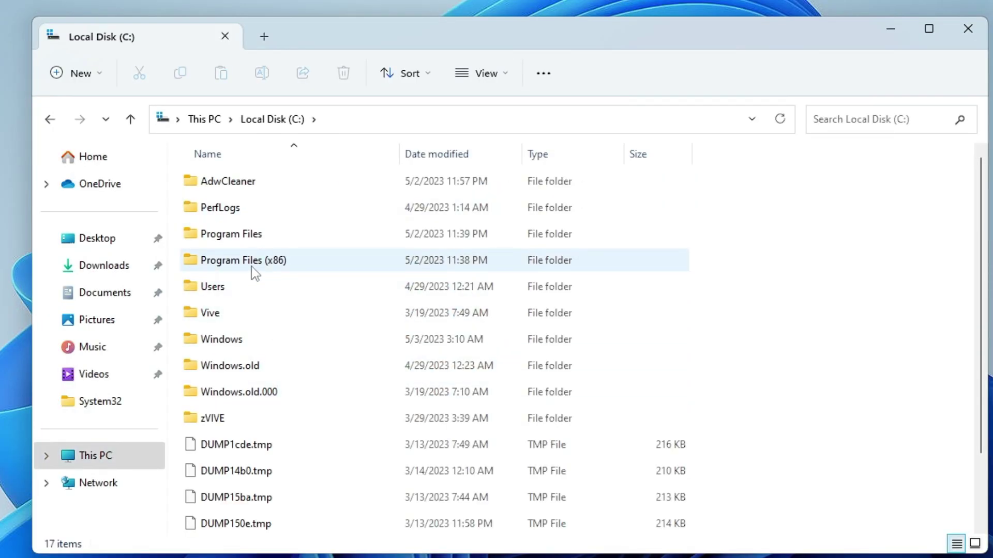
{"action": "double_click", "coordinate": [297, 267]}
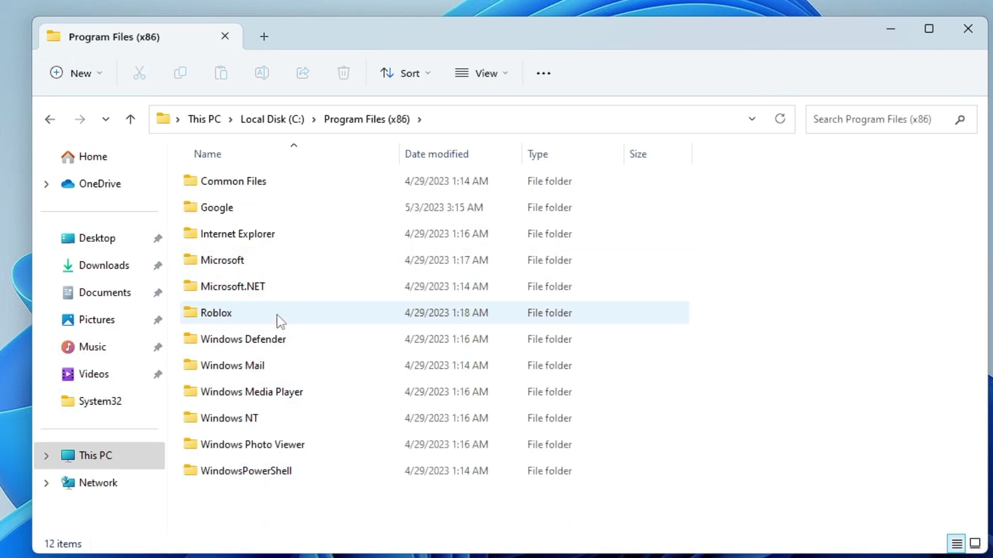
{"action": "mouse_move", "coordinate": [275, 319]}
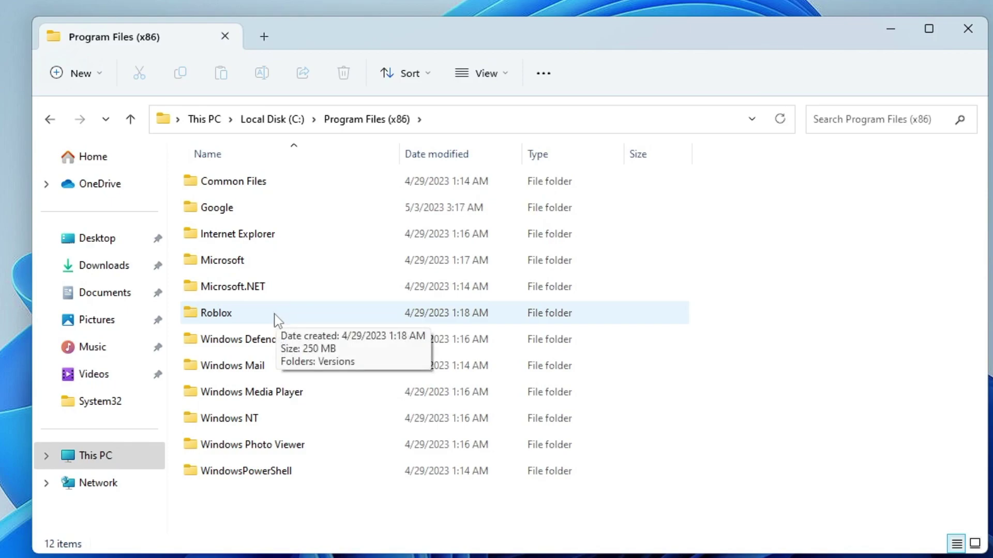
{"action": "right_click", "coordinate": [273, 315]}
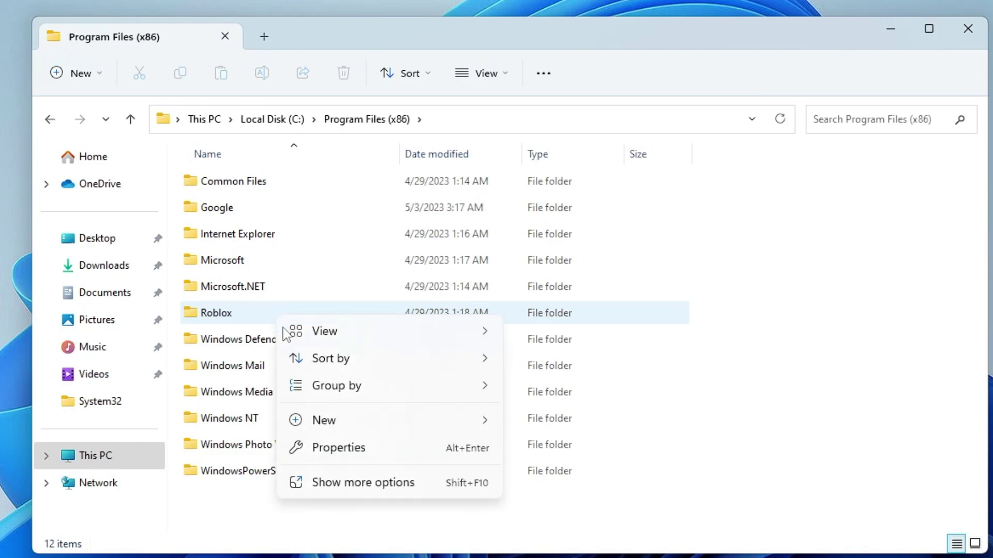
{"action": "left_click", "coordinate": [884, 436]}
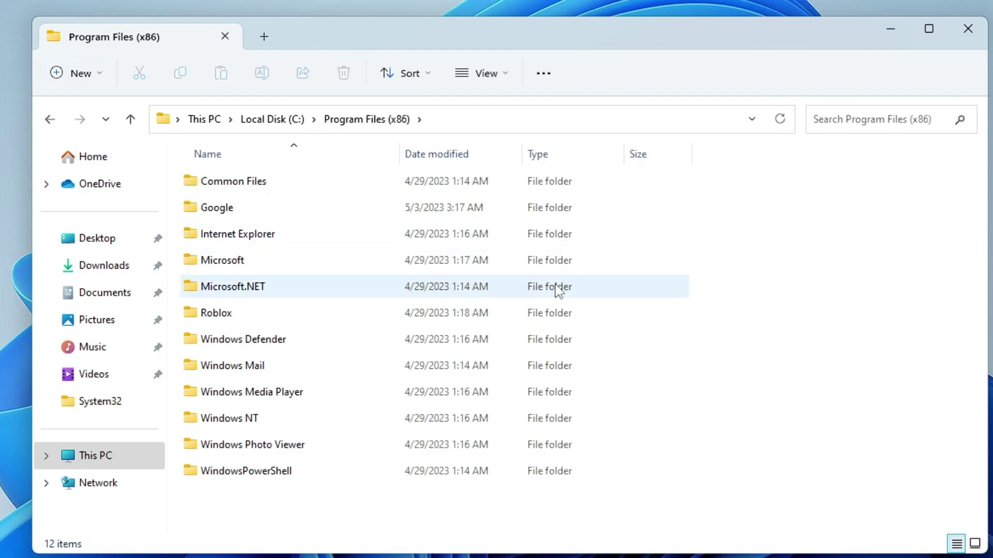
{"action": "mouse_move", "coordinate": [556, 286]}
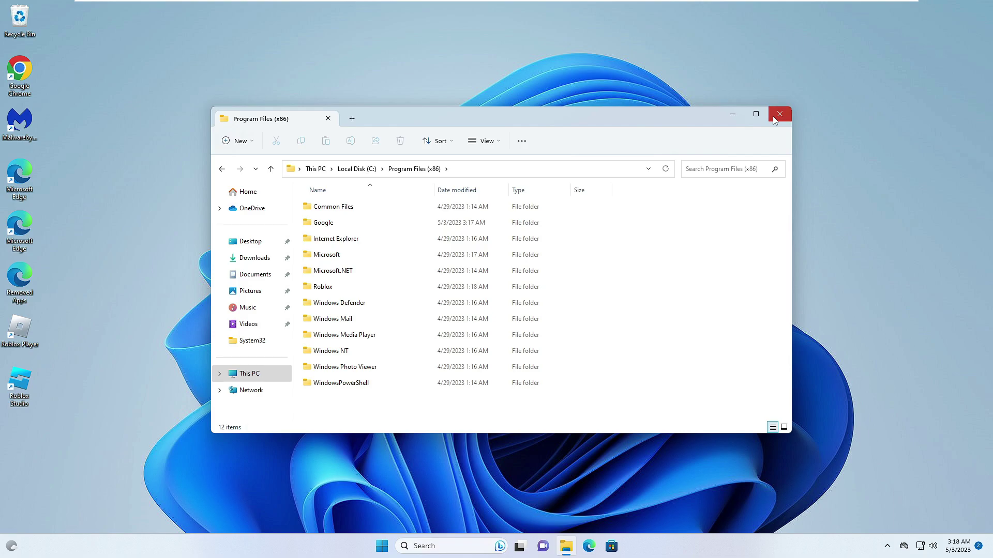
- Close File Explorer, find 'reset' in search, and start Reset PC under Recovery options
{"action": "left_click", "coordinate": [775, 120]}
{"action": "left_click", "coordinate": [421, 548]}
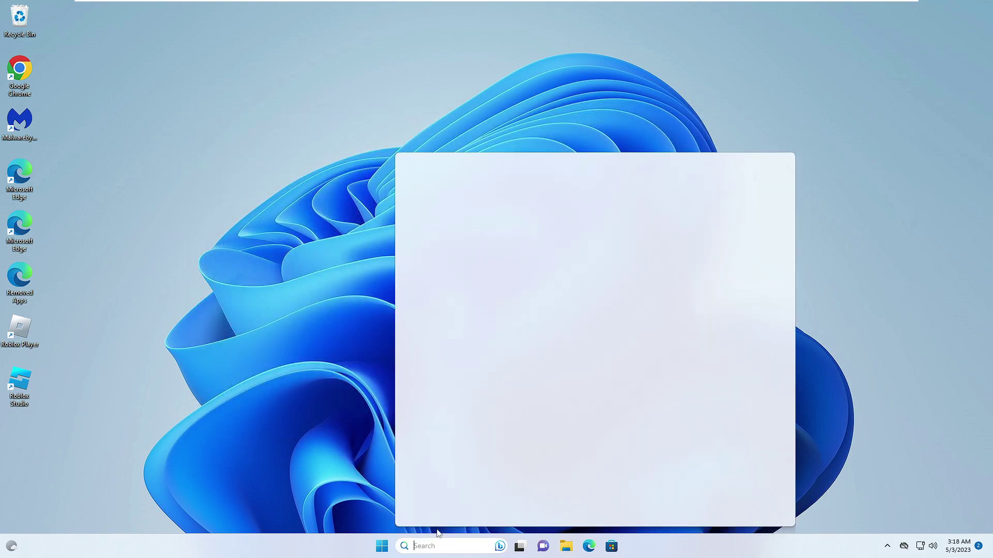
{"action": "type", "text": "reset"}
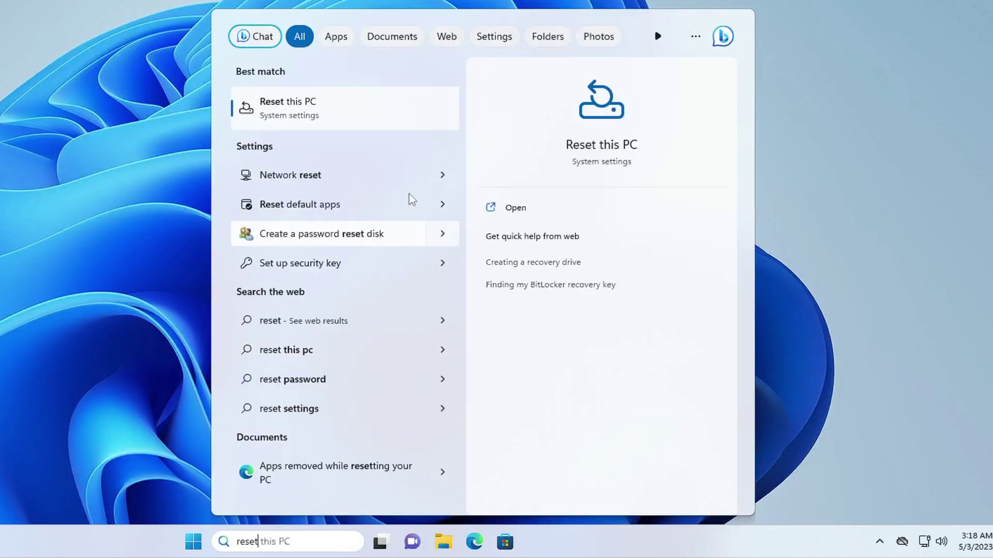
{"action": "left_click", "coordinate": [315, 111]}
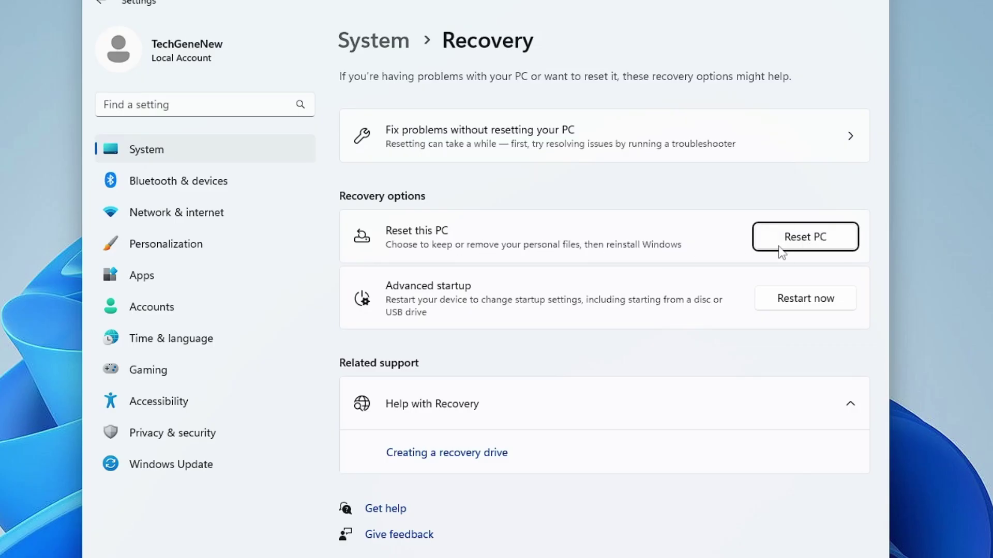
{"action": "left_click", "coordinate": [786, 244]}
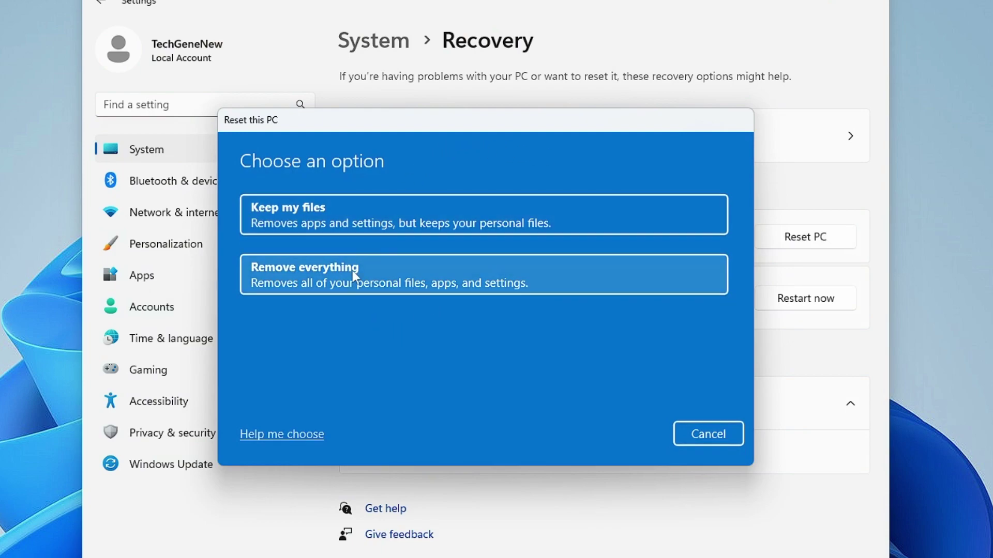